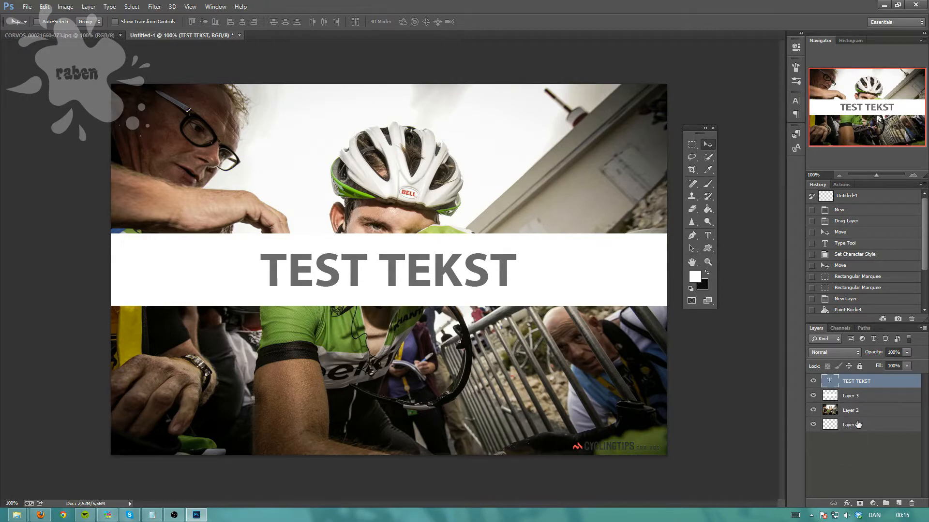
Open the blending options of the TEST TEKST text layer and position the dialog so the text stays in view.
right_click(877, 382)
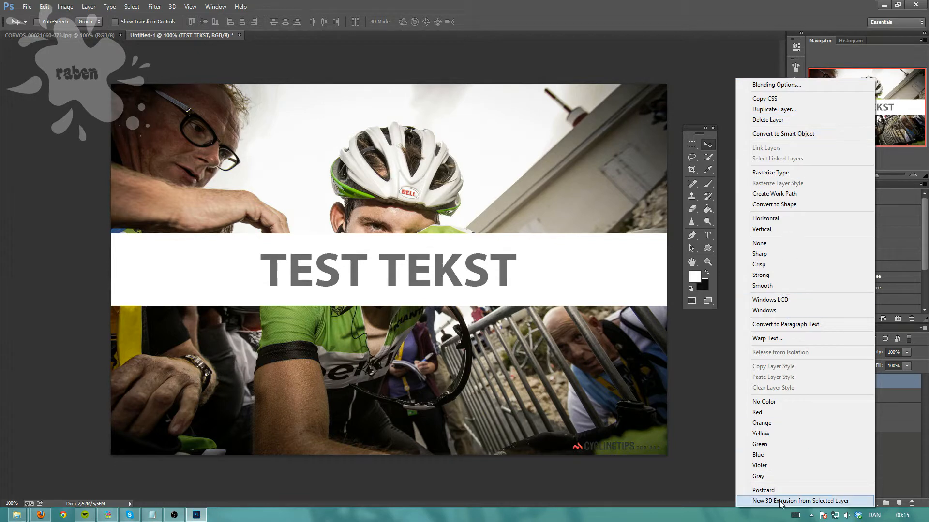
left_click(777, 85)
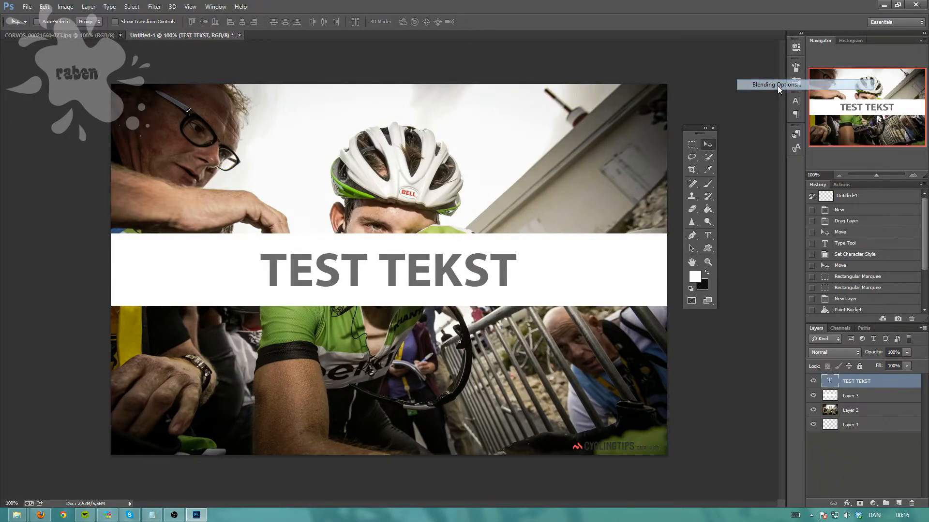
left_click_drag(565, 99, 689, 166)
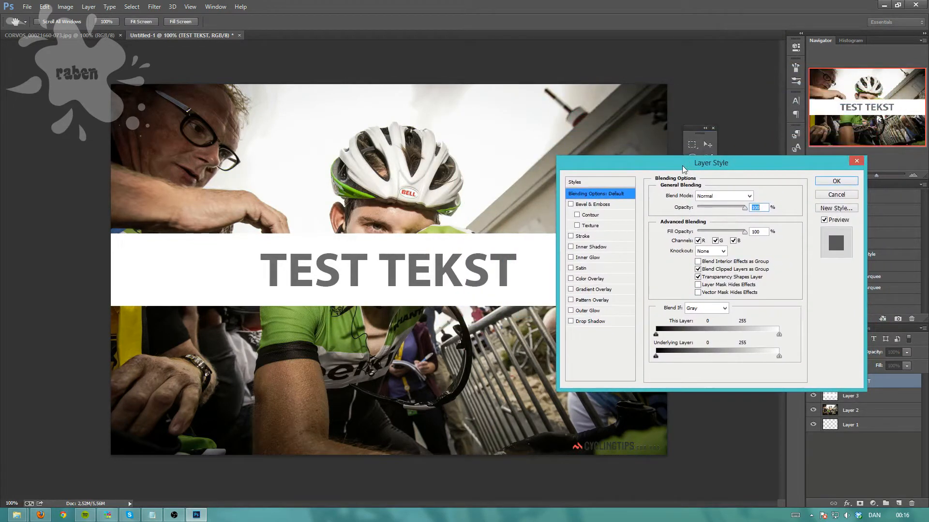
Try a Bevel & Emboss effect on the text, comparing the Down and Up directions and strongly enlarging the bevel size.
left_click(588, 205)
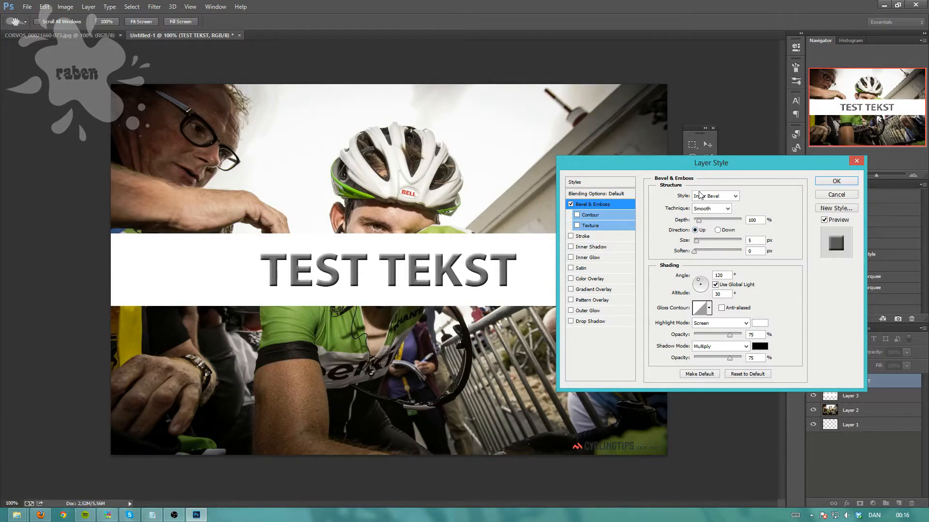
left_click(718, 231)
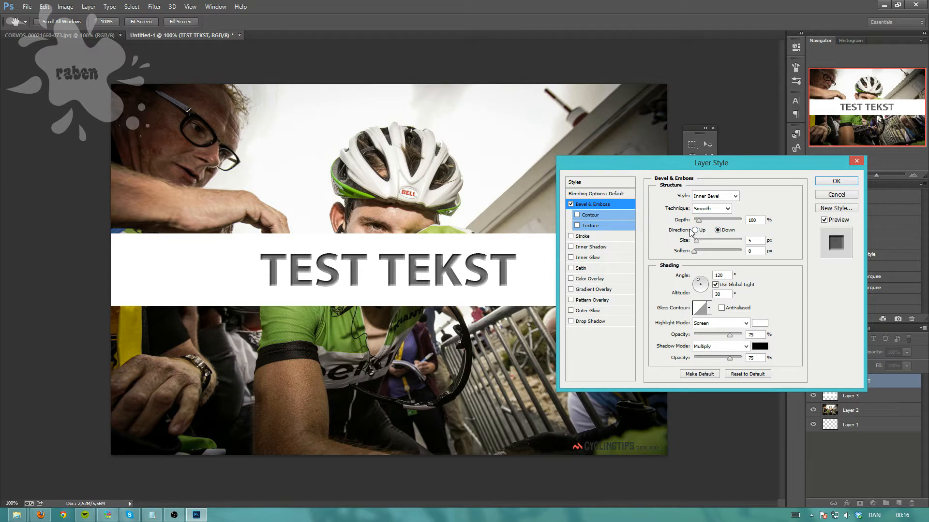
left_click(696, 231)
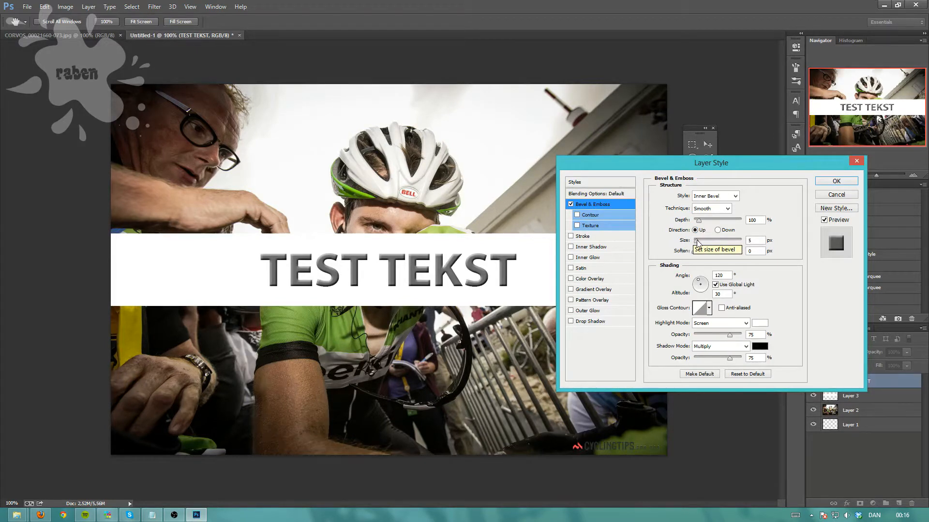
left_click_drag(697, 242, 740, 253)
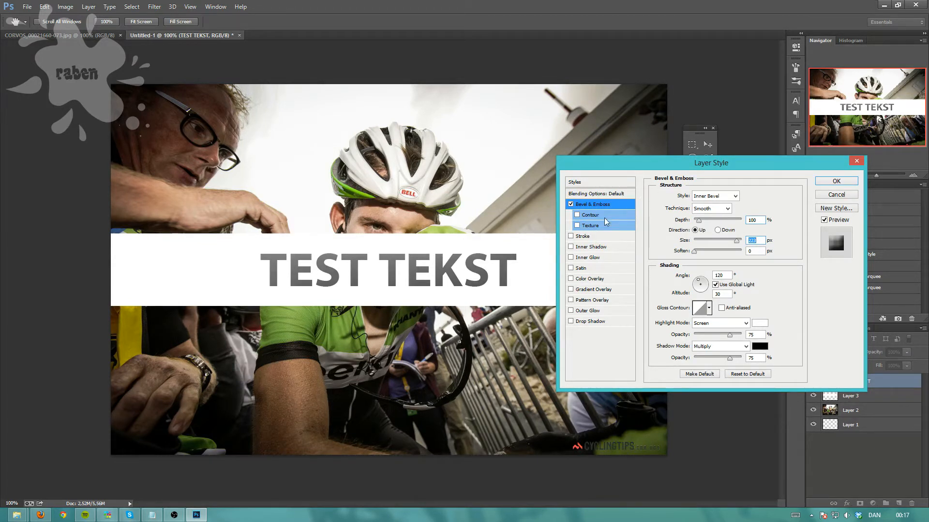
Replace the bevel with a Stroke effect and compare its Inside and Center positions, ending on Inside.
left_click(582, 237)
left_click(571, 205)
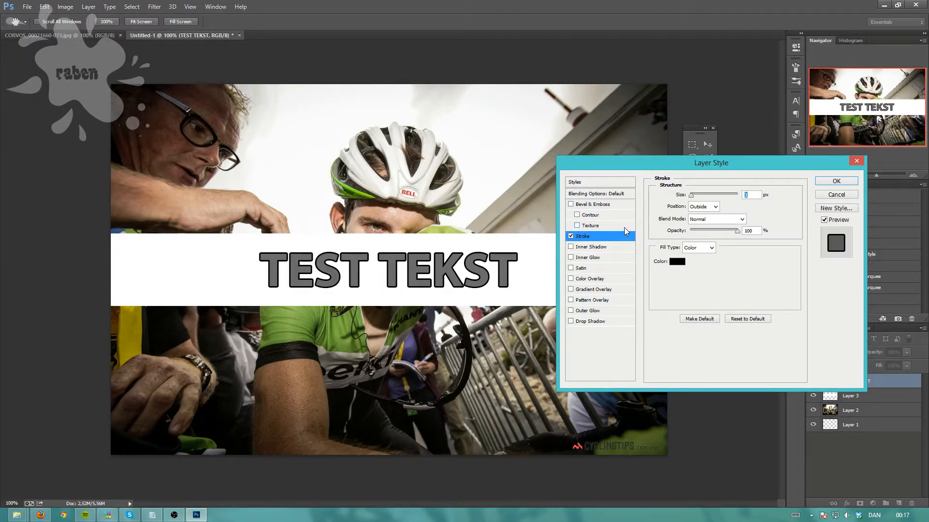
left_click(709, 207)
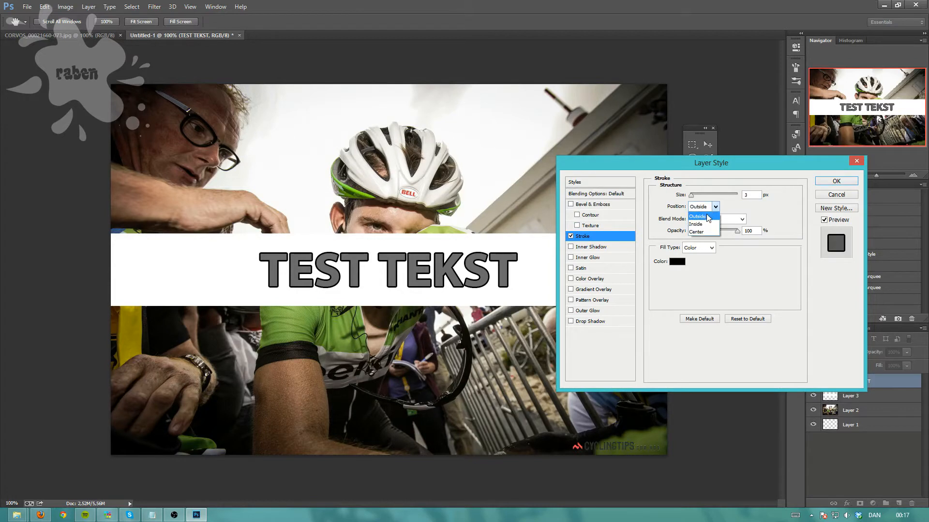
left_click(696, 224)
left_click(704, 207)
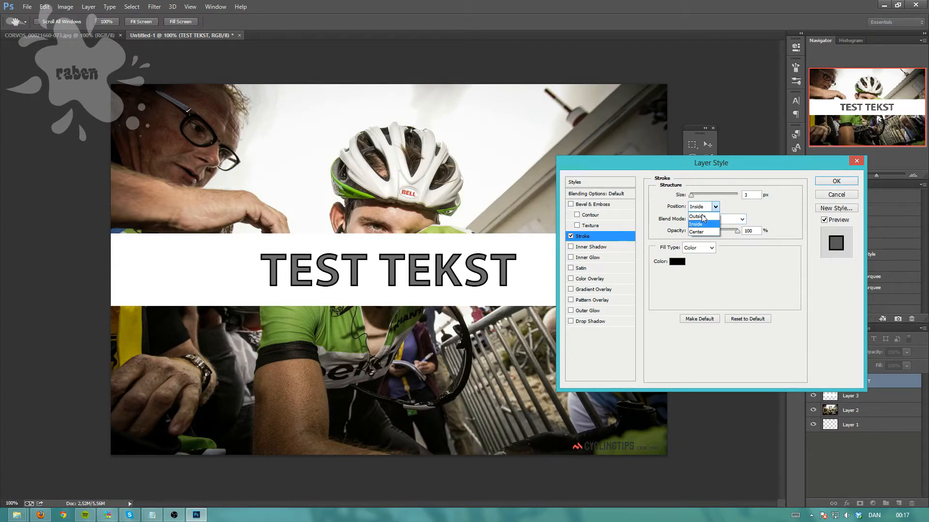
left_click(701, 232)
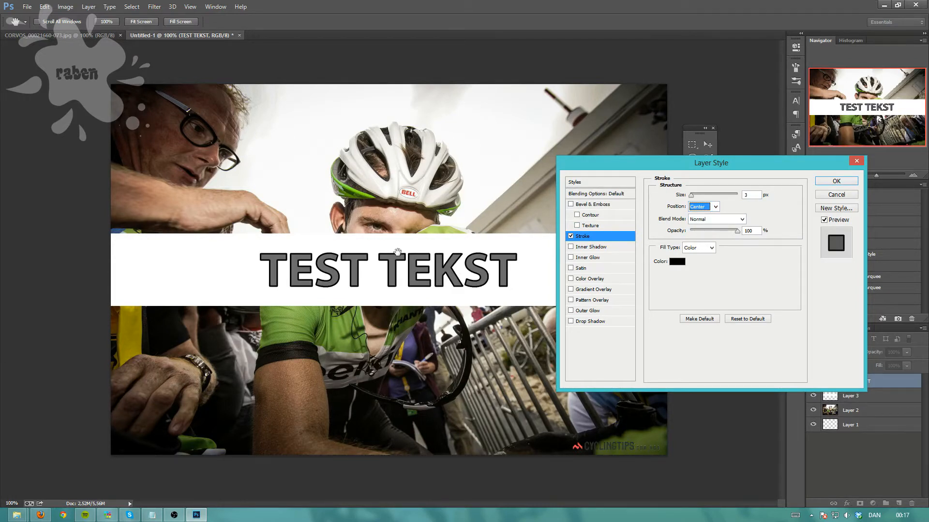
left_click(698, 207)
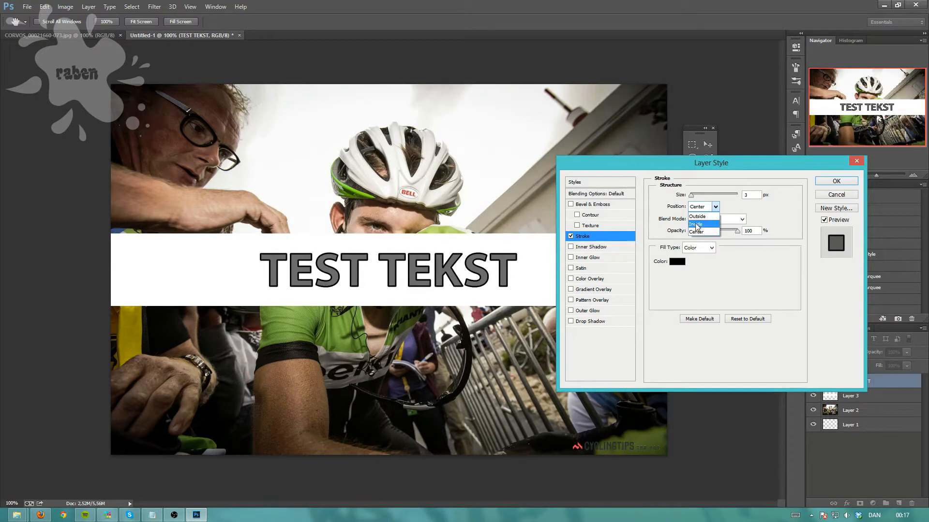
left_click(697, 225)
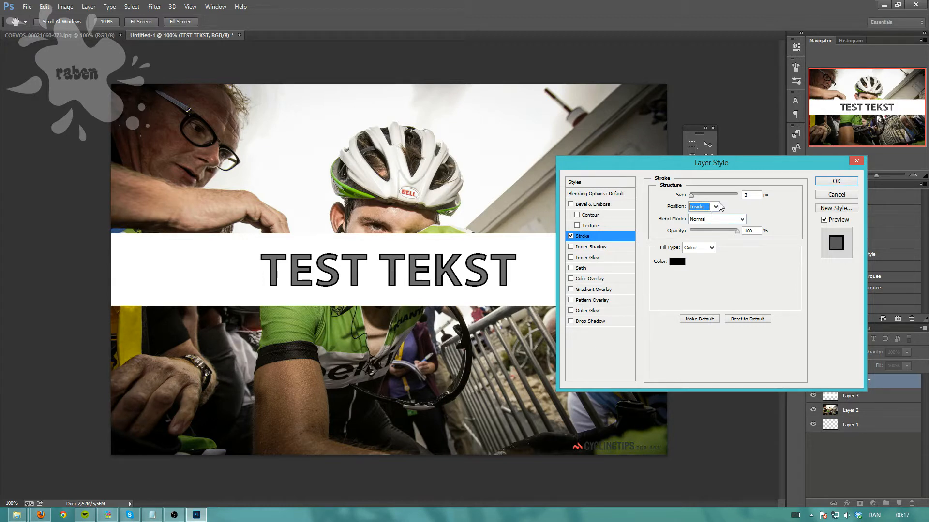
Try stroke sizes from 1 to 3 px, ending at 1 px, and preview the red stroke color ff0000 without applying it.
left_click_drag(691, 195, 685, 204)
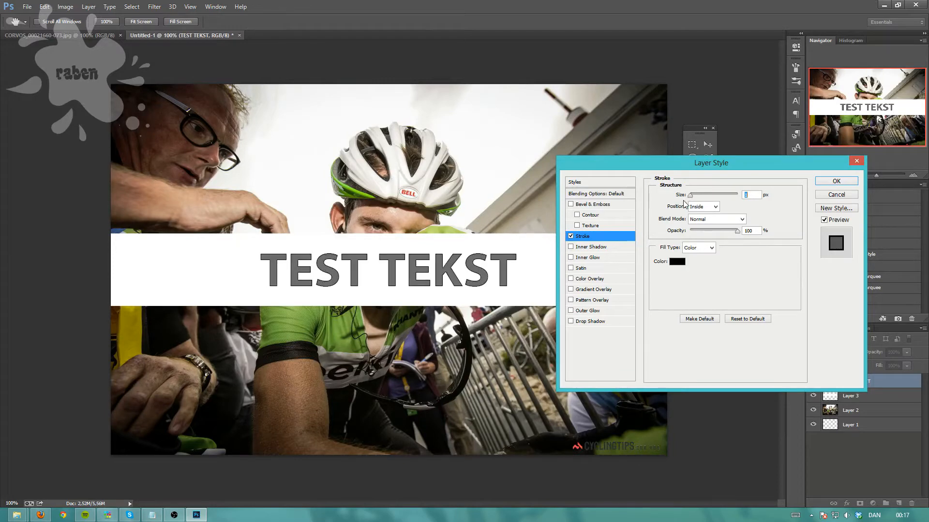
key("Up")
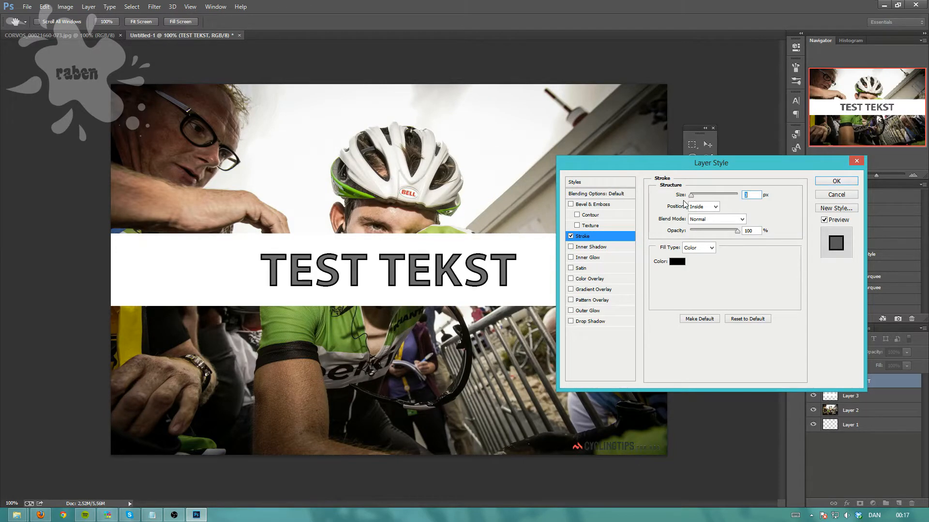
left_click(676, 262)
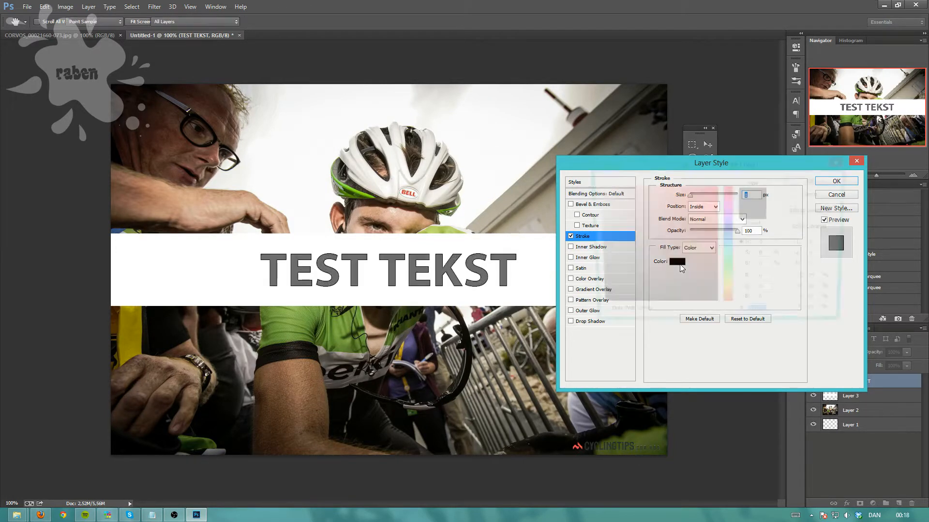
type("ff0000")
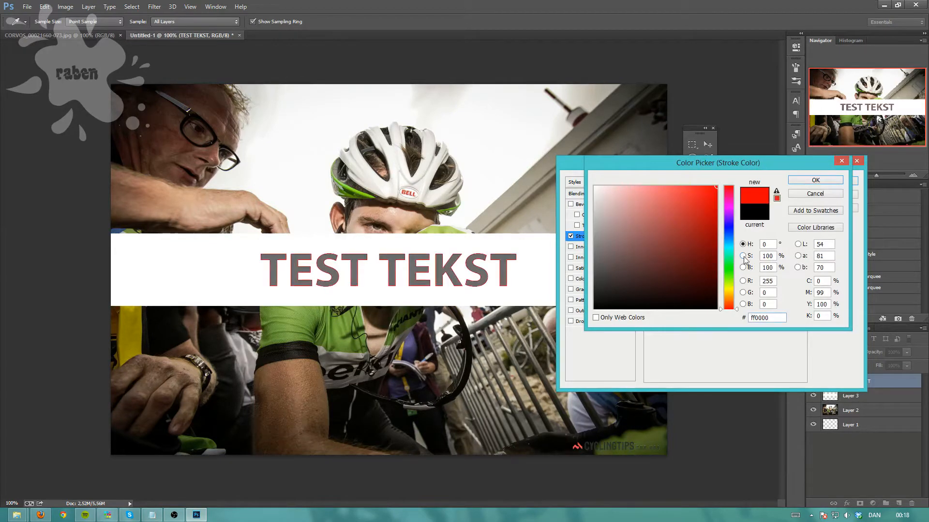
left_click(794, 195)
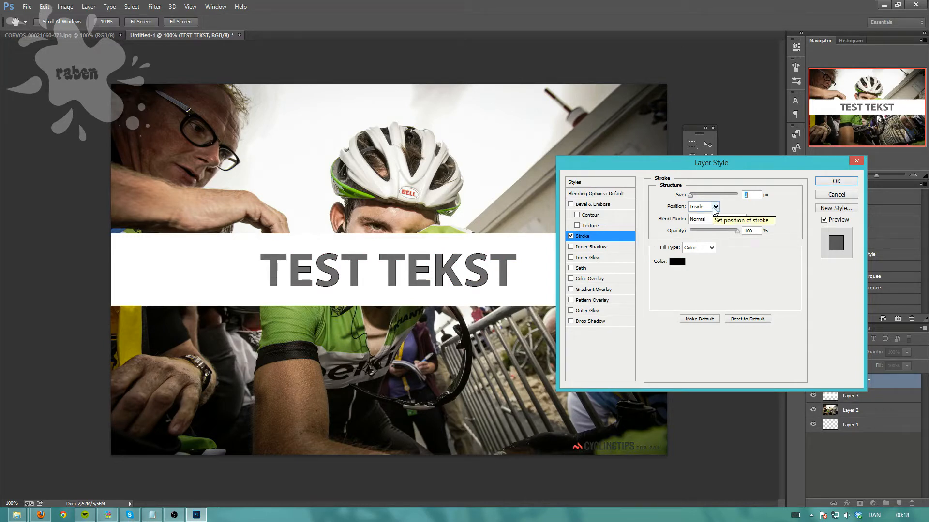
Keep the stroke's blend mode at Normal with 100% opacity, and set its position to Outside and its size to 3 px.
left_click(740, 222)
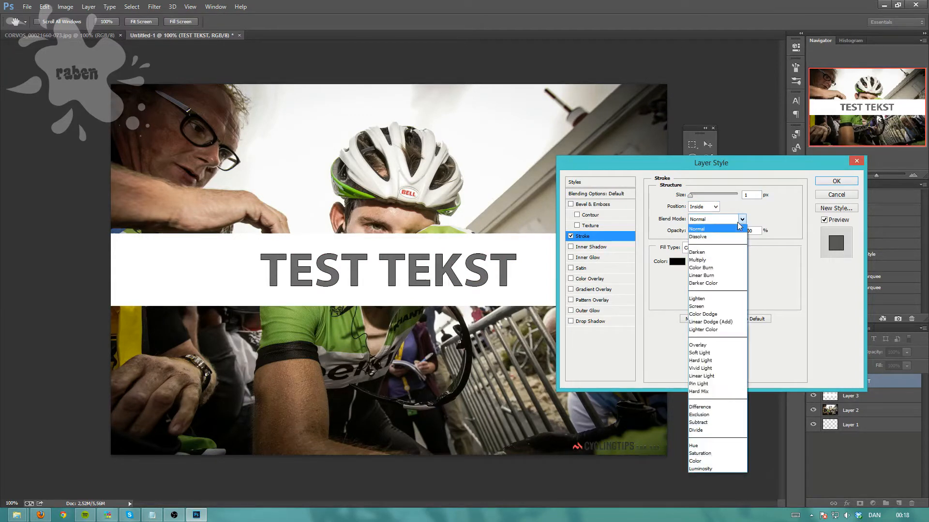
left_click(739, 226)
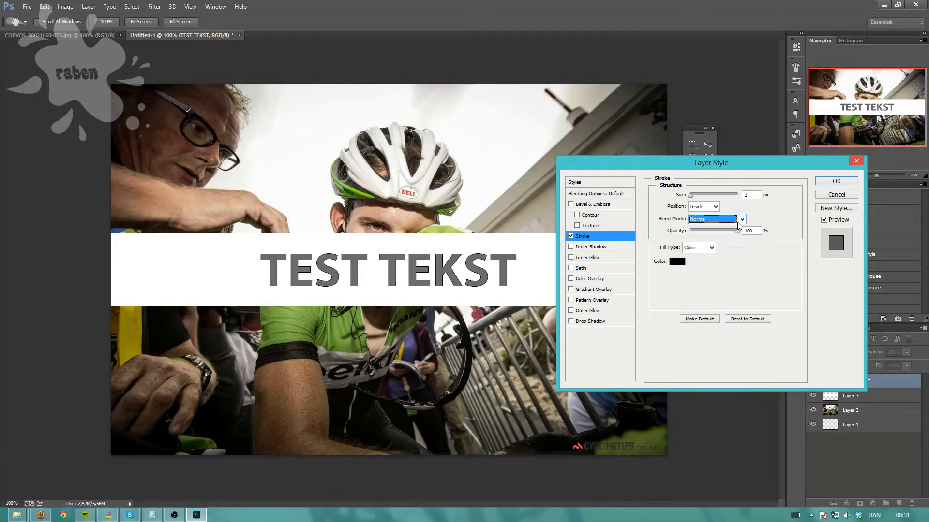
left_click_drag(737, 231, 781, 241)
left_click(711, 208)
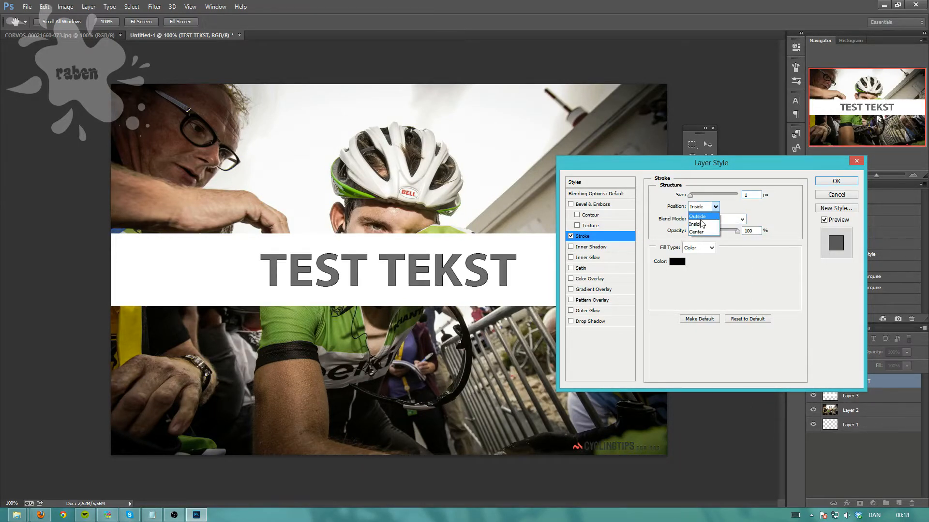
left_click(697, 216)
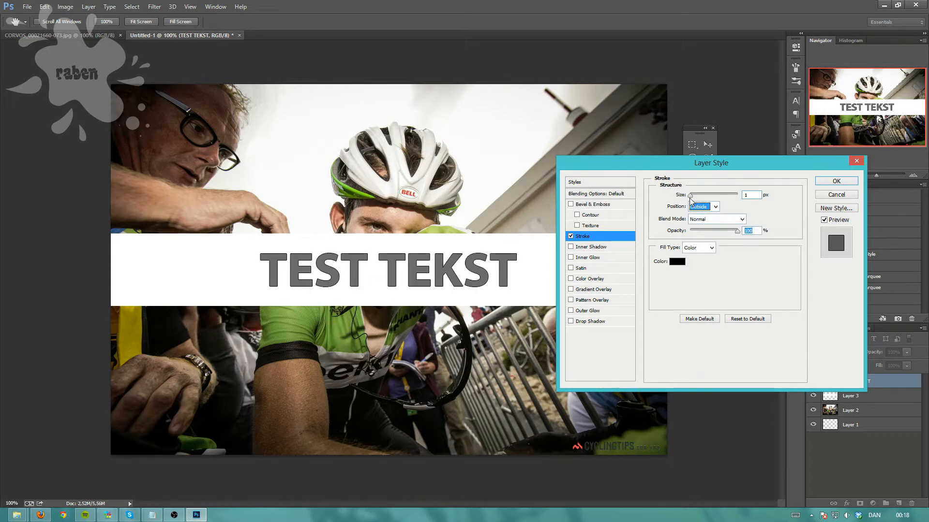
left_click_drag(691, 195, 691, 195)
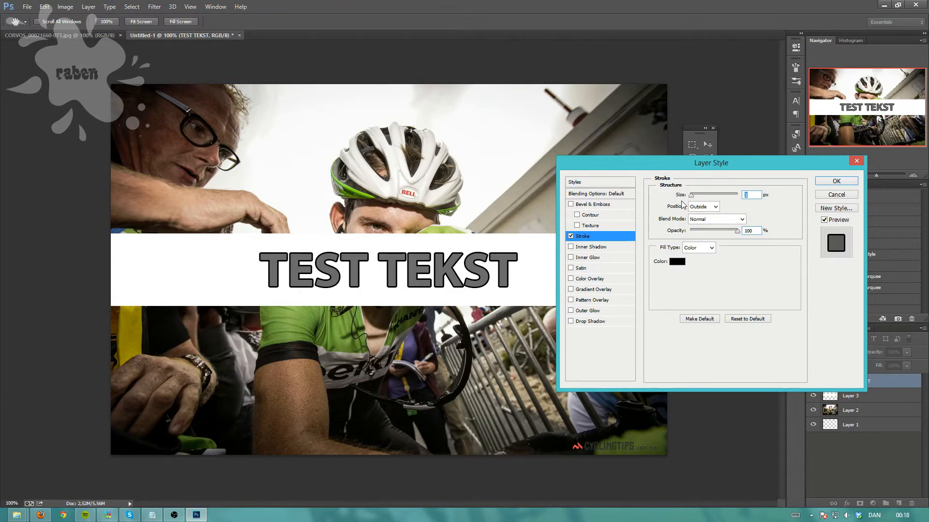
Preview an Inner Shadow on the text with the stroke turned off, and remove the shadow again.
left_click(585, 247)
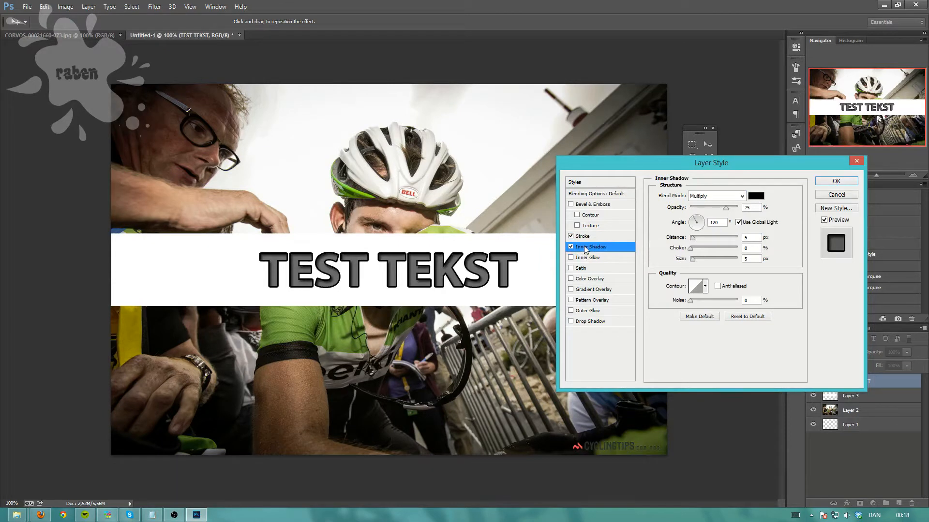
left_click(571, 236)
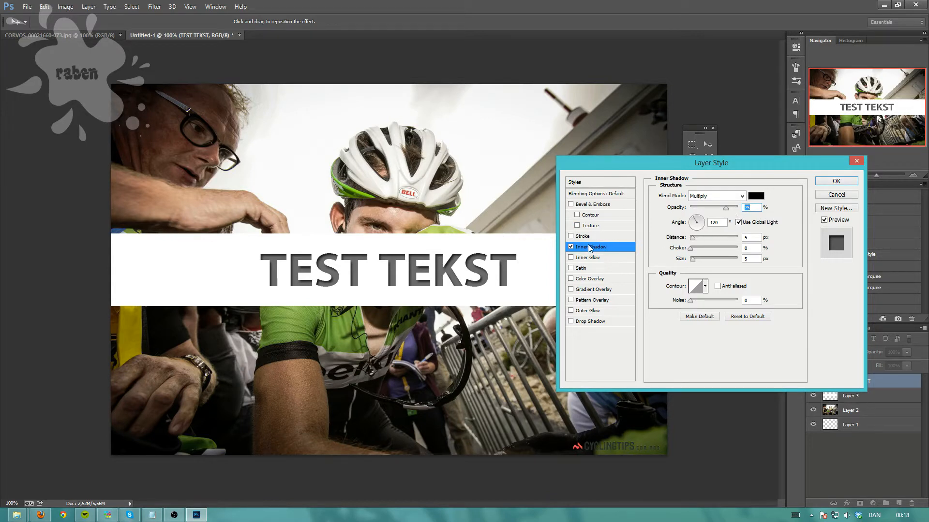
left_click(571, 247)
Apply an Inner Glow effect to the text and set the glow color to white (ffffff).
left_click(570, 257)
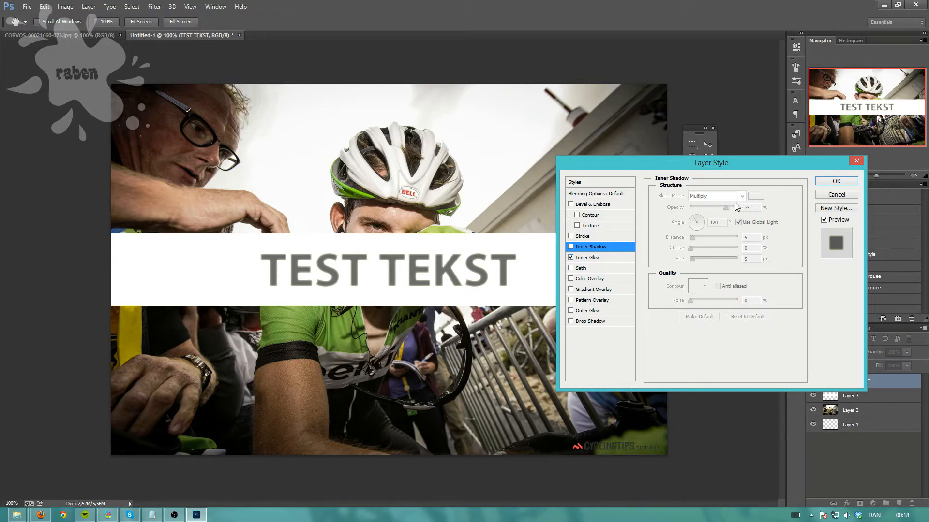
left_click(590, 257)
left_click(678, 230)
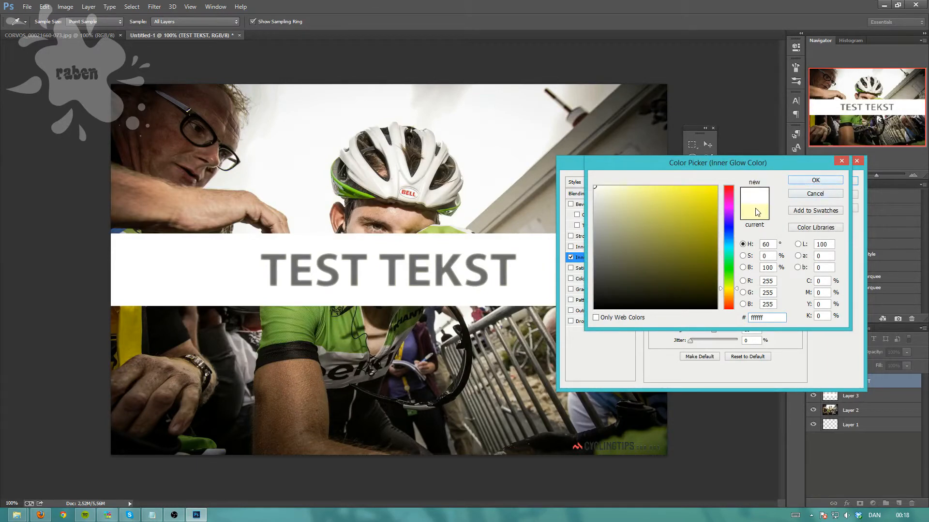
left_click(800, 183)
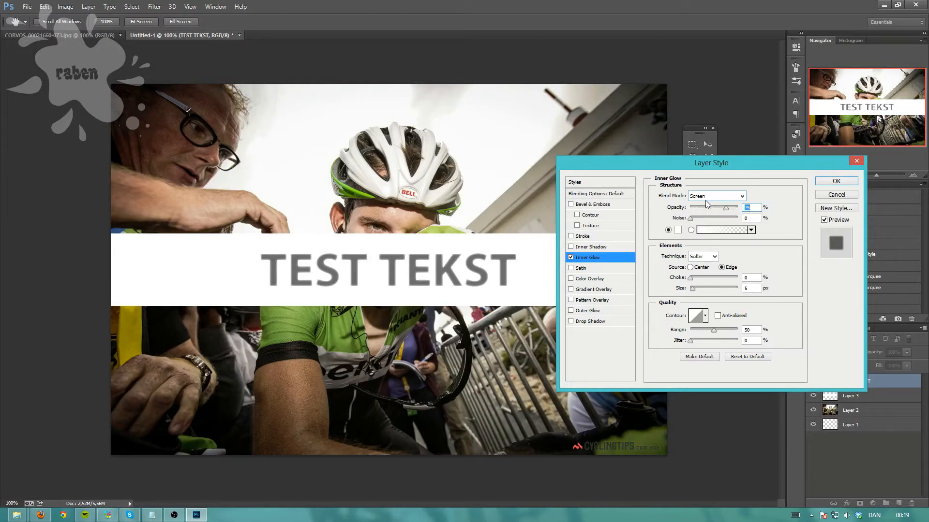
Adjust the inner glow's opacity to 60%, trying a 21 px glow size before reducing it to a few pixels.
left_click_drag(709, 208, 700, 211)
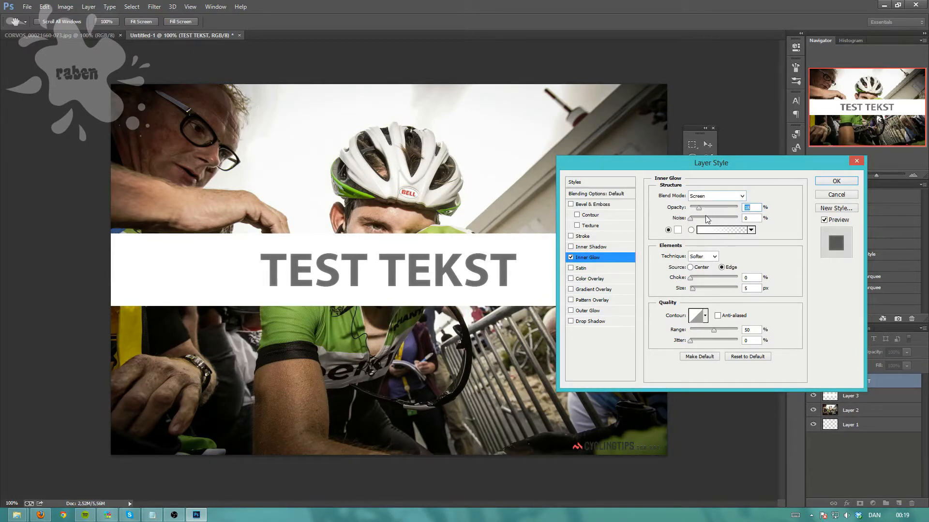
left_click_drag(695, 292, 697, 289)
left_click_drag(702, 209, 718, 209)
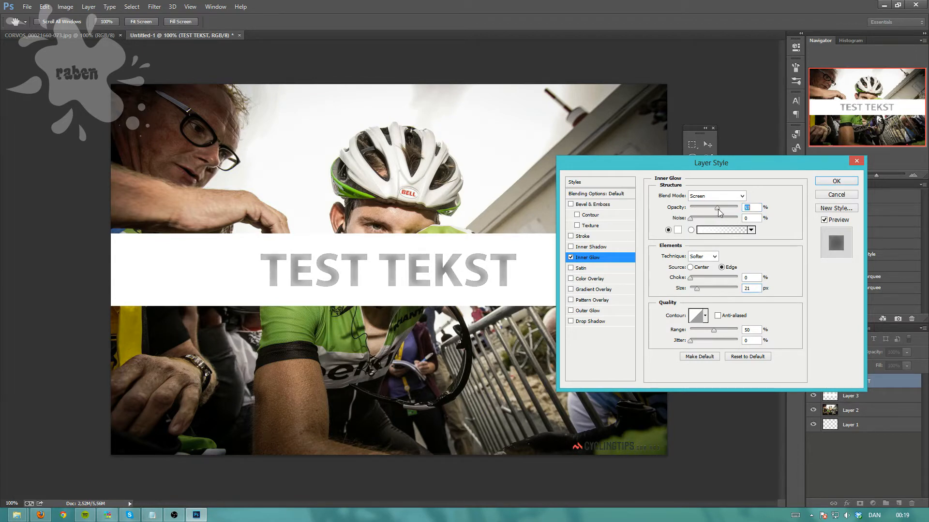
mouse_move(697, 290)
left_mouse_down()
mouse_move(738, 297)
mouse_move(695, 293)
left_mouse_up()
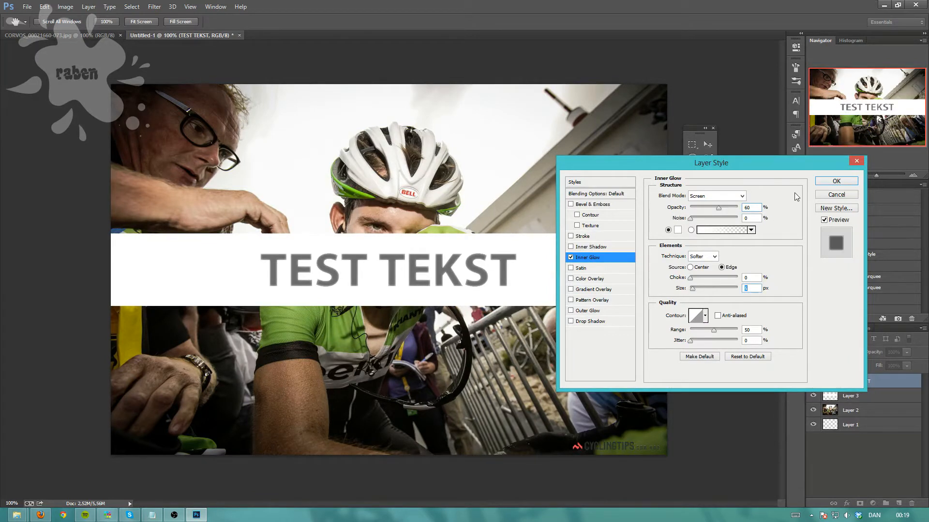
Replace the inner glow with a Satin effect, compare the Screen and Multiply blend modes, and turn Satin off again.
left_click(570, 258)
left_click(582, 269)
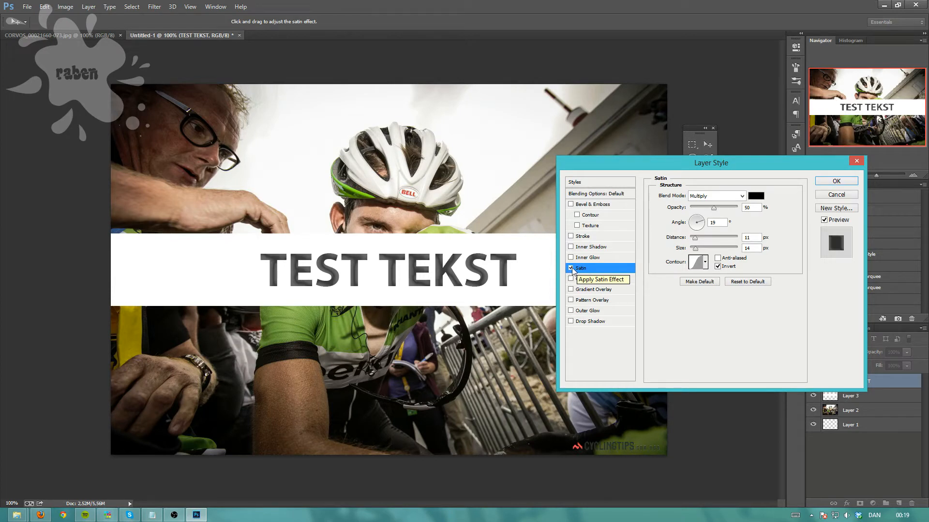
left_click(715, 196)
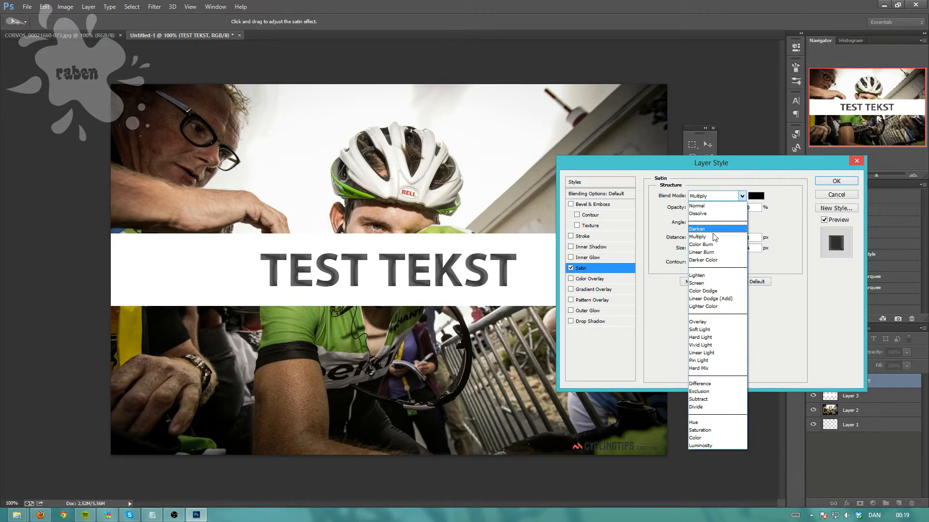
left_click(703, 283)
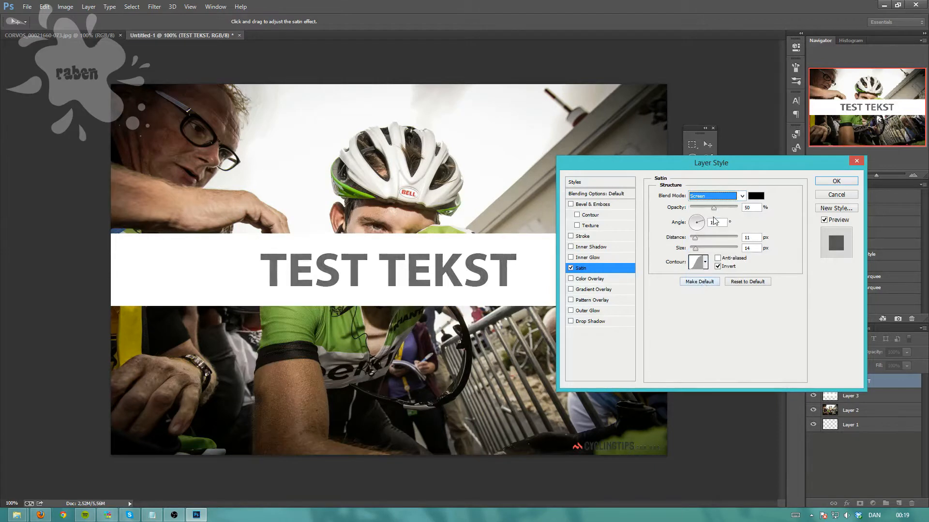
left_click(717, 198)
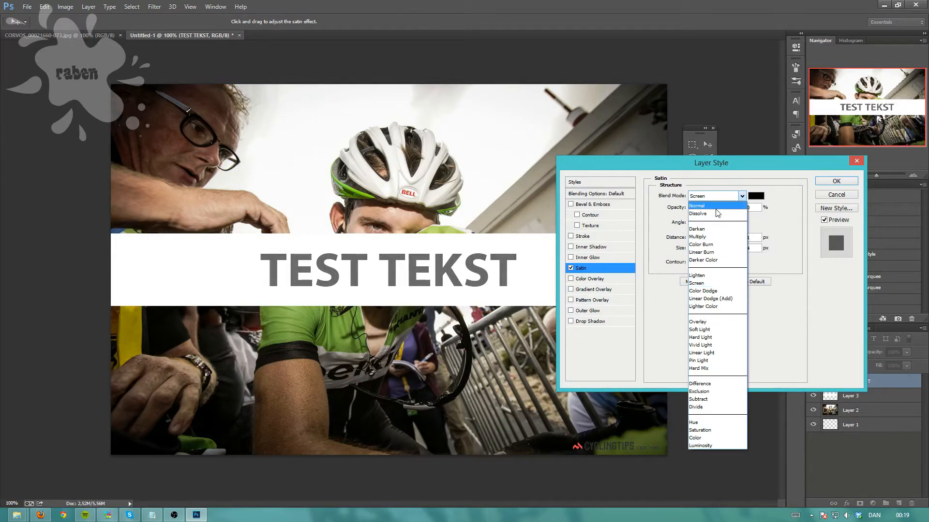
left_click(709, 237)
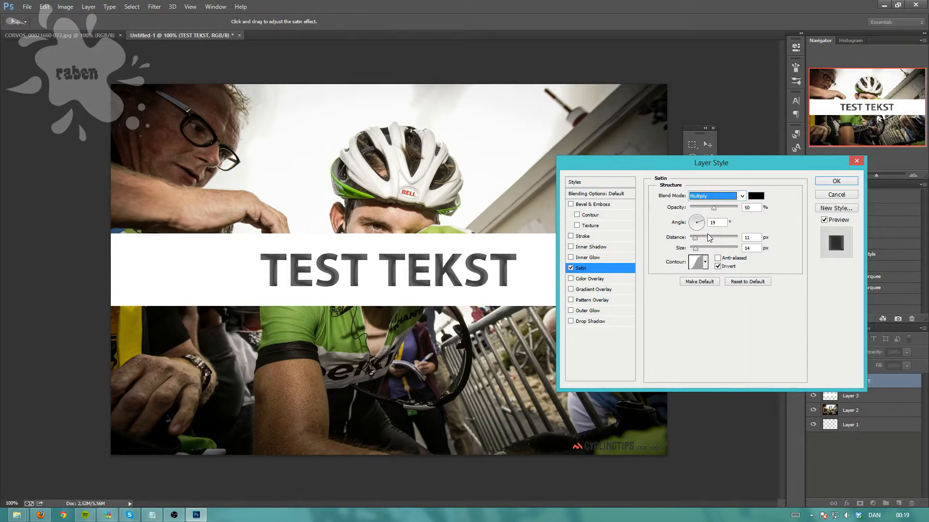
left_click(571, 269)
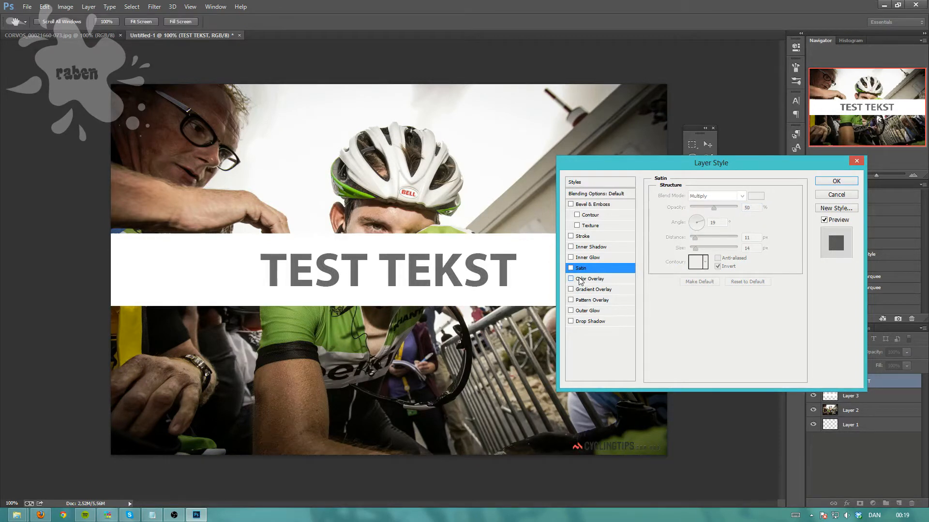
Apply a Color Overlay to the text and set its color to a muted red (be4242).
left_click(579, 279)
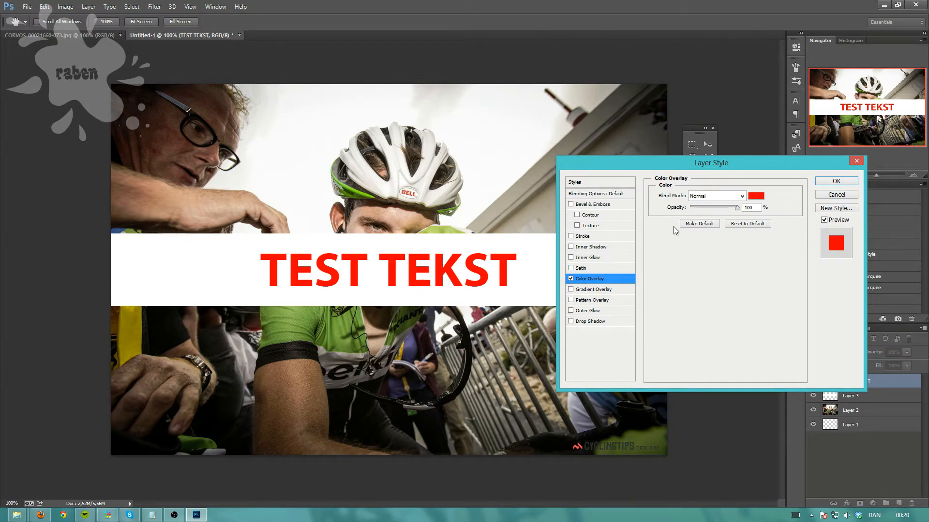
left_click(577, 280)
left_click(756, 197)
type("616161")
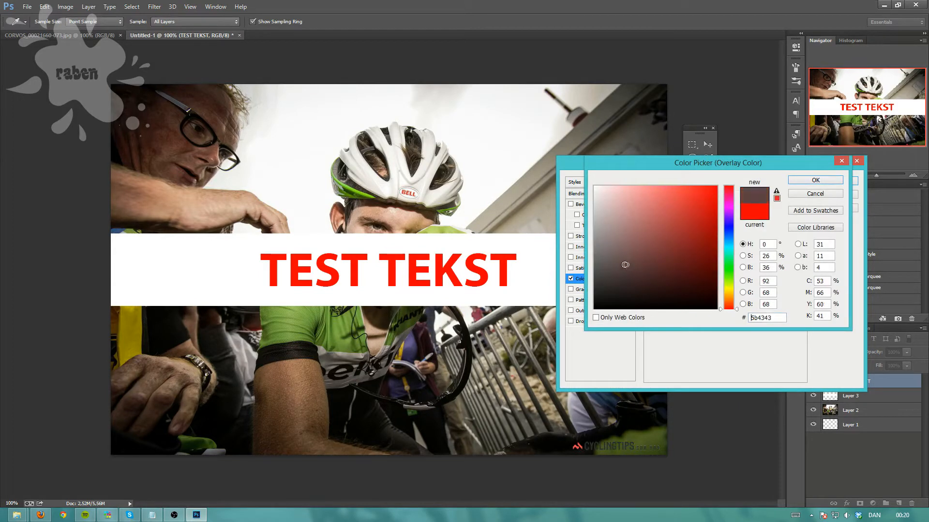
mouse_move(640, 253)
left_mouse_down()
mouse_move(612, 209)
mouse_move(678, 213)
mouse_move(685, 234)
mouse_move(674, 218)
left_mouse_up()
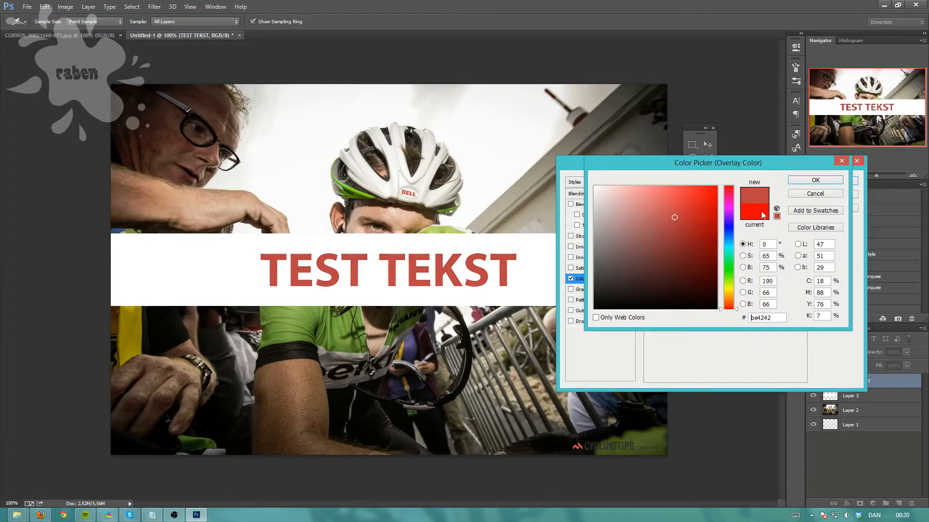
left_click(806, 182)
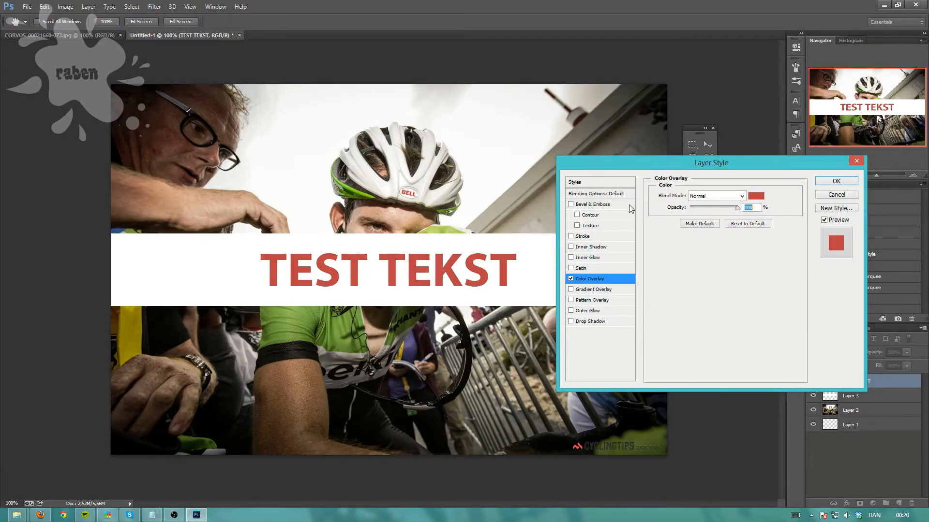
Compare the text with and without the color overlay, try a lower opacity, and leave the overlay turned off.
left_click(570, 279)
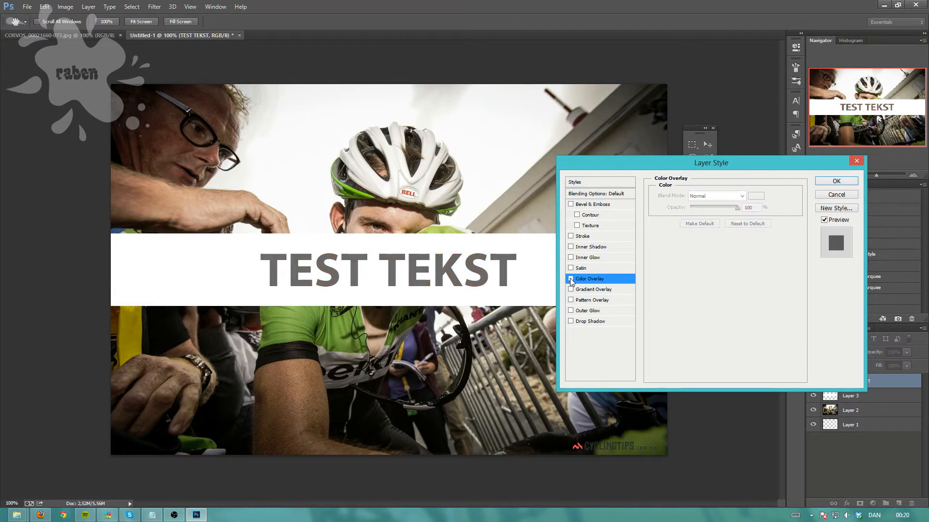
left_click(571, 279)
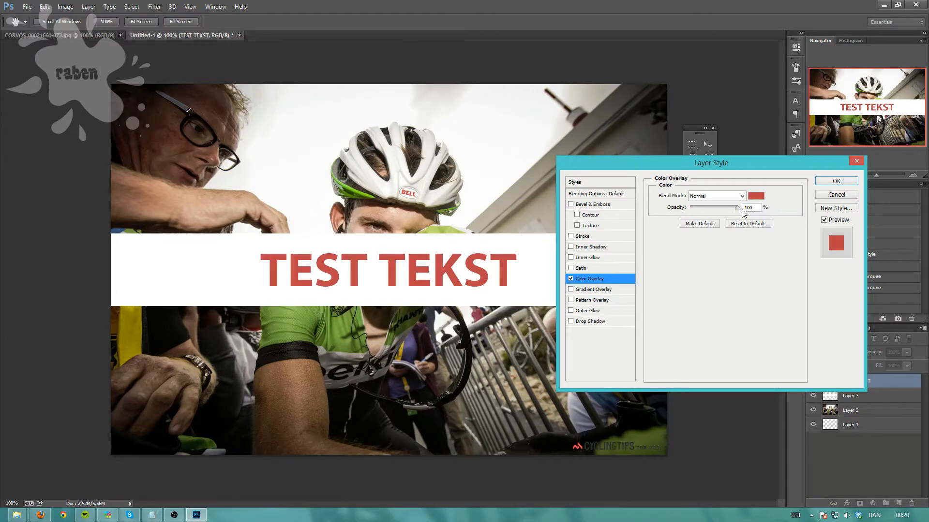
left_click_drag(737, 213, 700, 214)
left_click(570, 278)
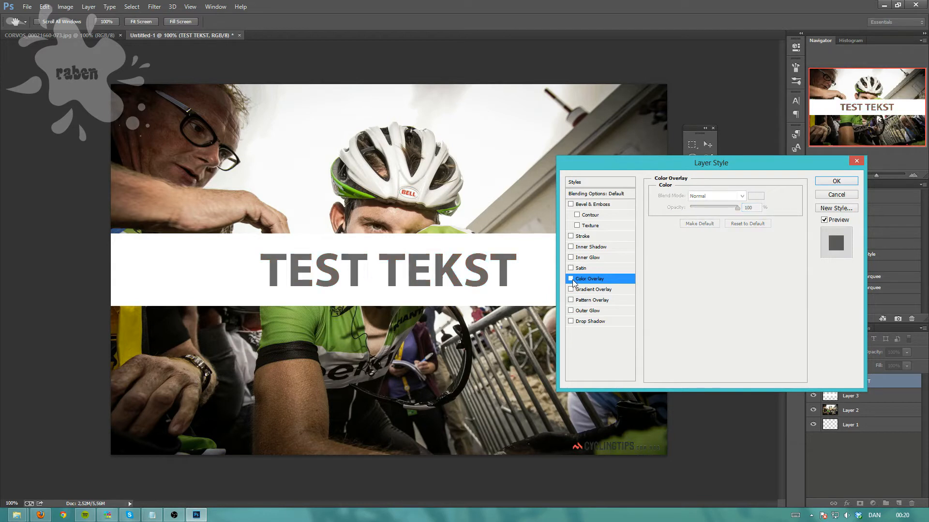
Apply a Gradient Overlay to the text, trying the Linear Dodge (Add) blend mode before returning it to Normal.
left_click(580, 290)
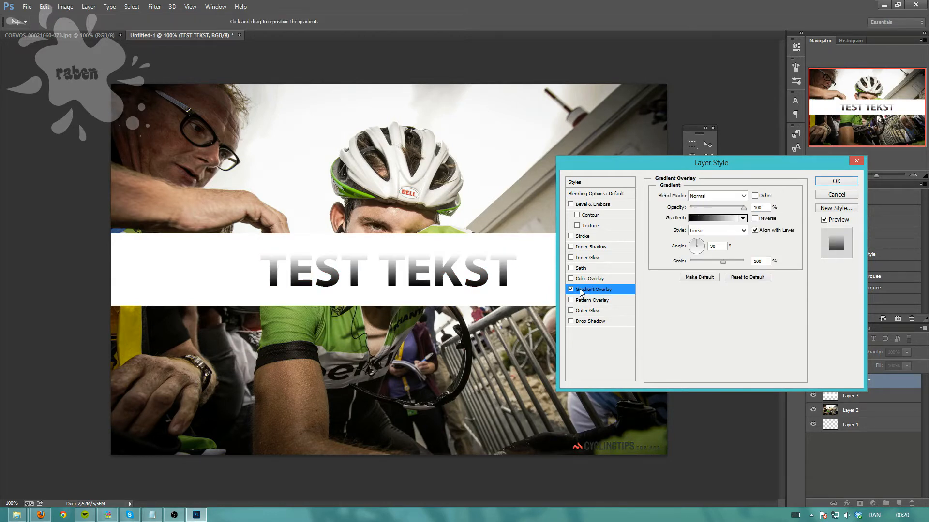
left_click(718, 196)
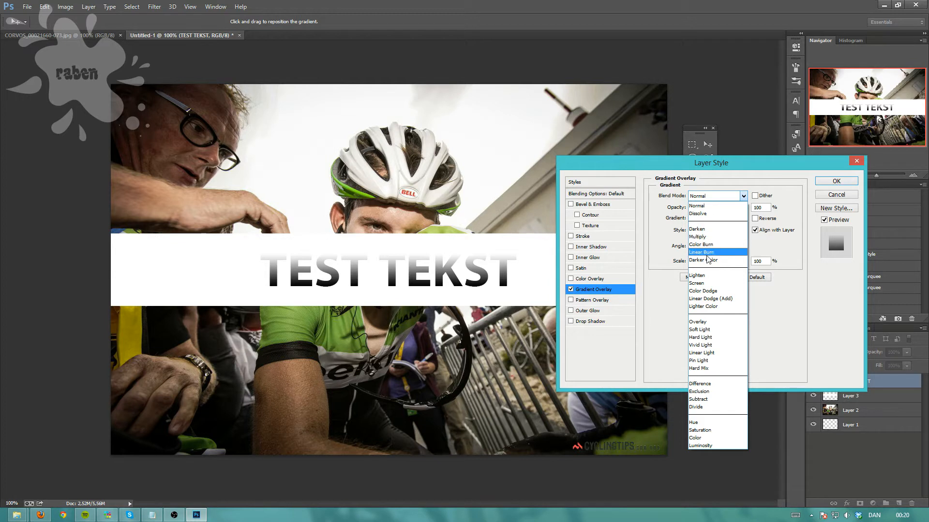
left_click(704, 299)
left_click(716, 195)
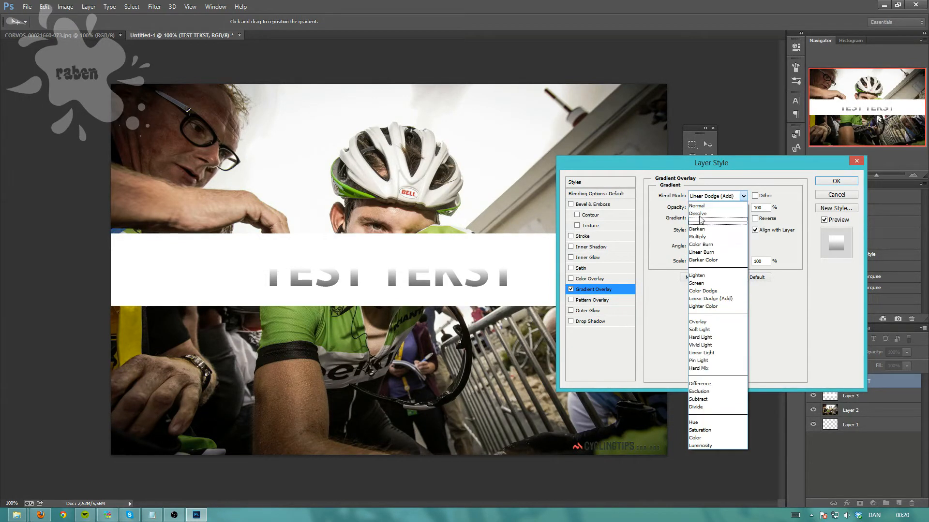
left_click(699, 200)
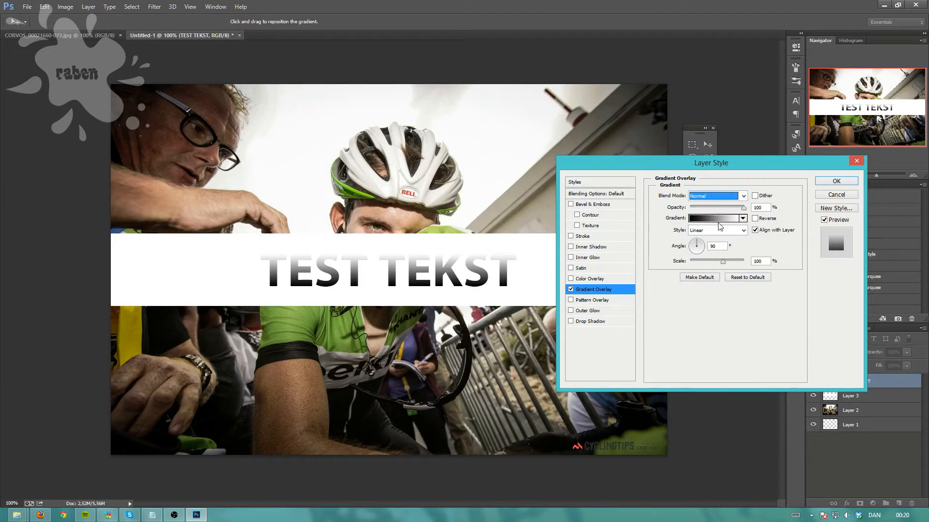
Try the Blue, Red, Yellow preset for the gradient overlay and discard the change.
left_click(715, 218)
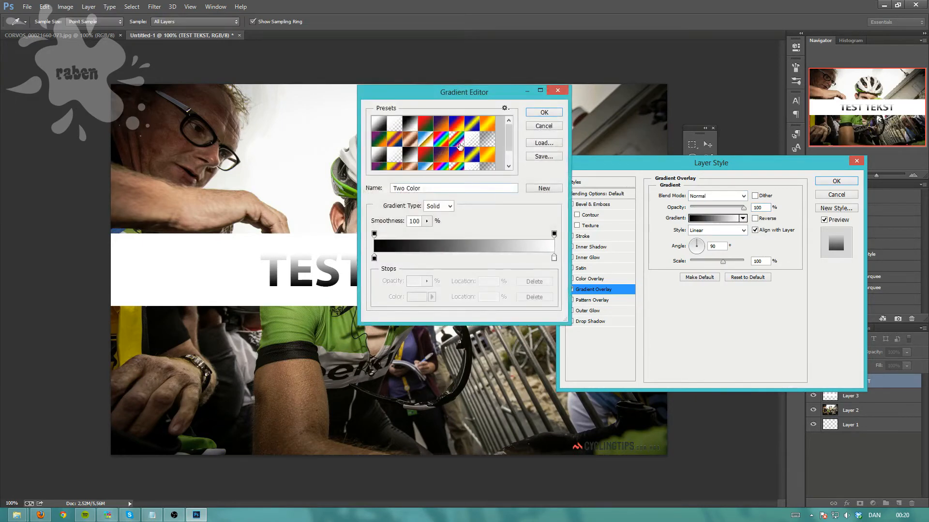
left_click(458, 125)
left_click_drag(463, 95, 530, 104)
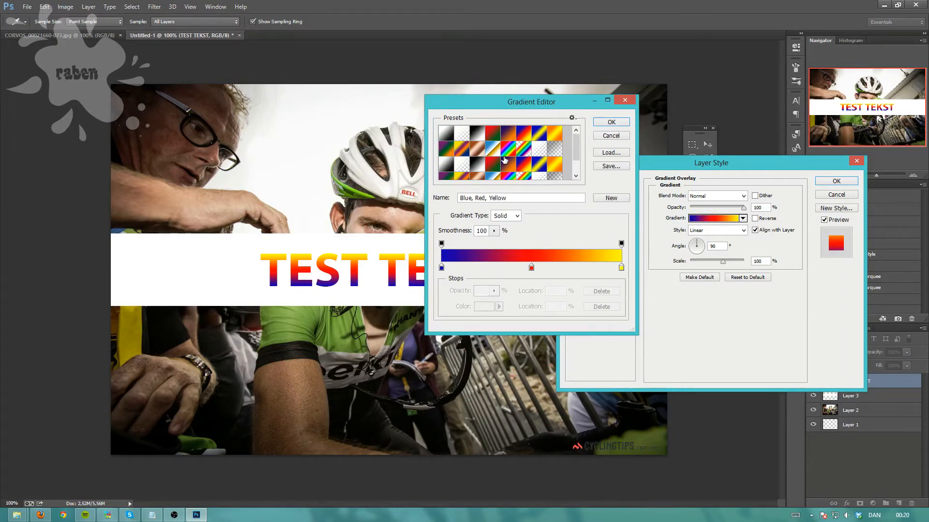
left_click(611, 136)
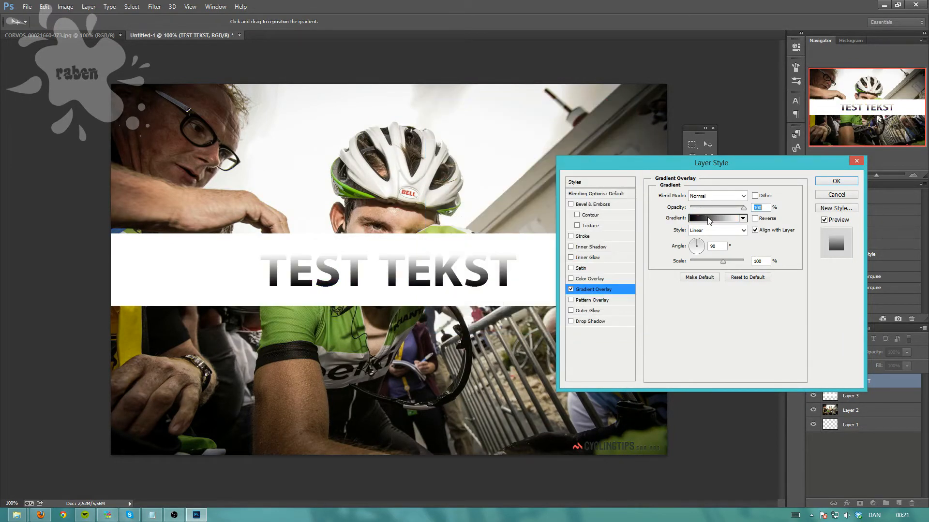
Try the Radial style on the gradient overlay and look through the available gradient presets.
left_click(729, 230)
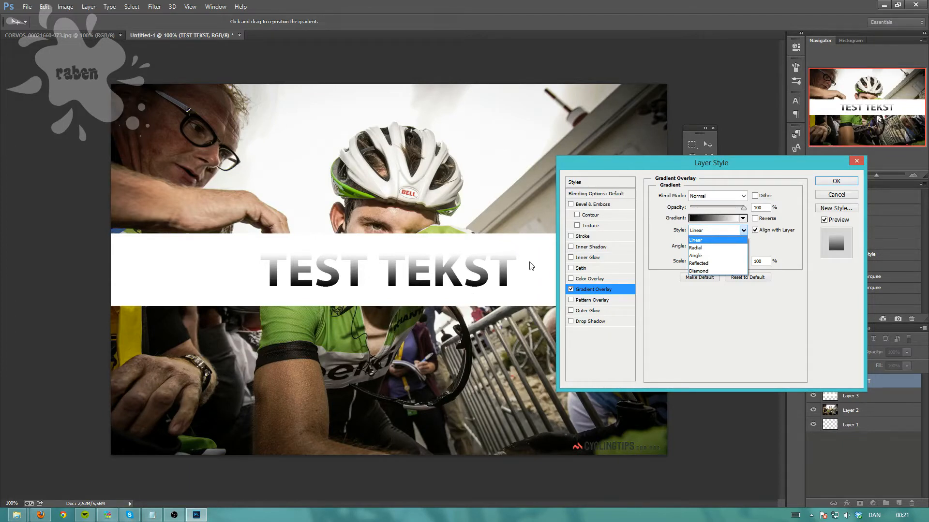
left_click(695, 248)
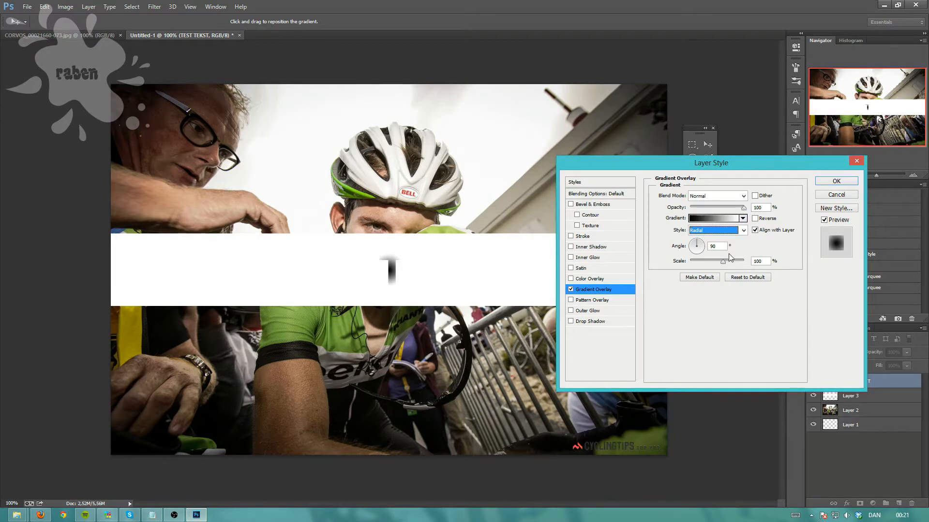
mouse_move(724, 262)
left_mouse_down()
mouse_move(687, 263)
mouse_move(761, 259)
mouse_move(725, 274)
left_mouse_up()
left_click(742, 219)
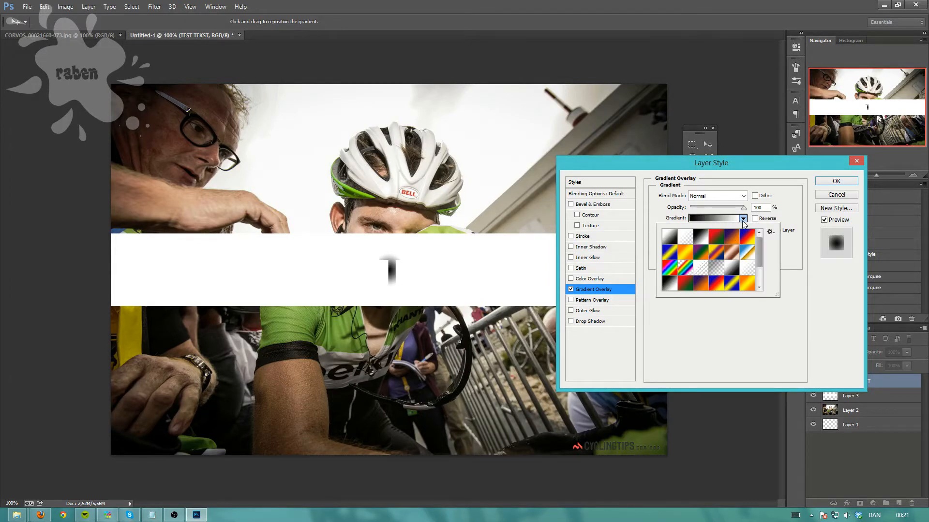
left_click(742, 219)
Preview the Angle and Reflected gradient styles on the text, and set the overlay's style to Diamond.
left_click(728, 230)
left_click(707, 252)
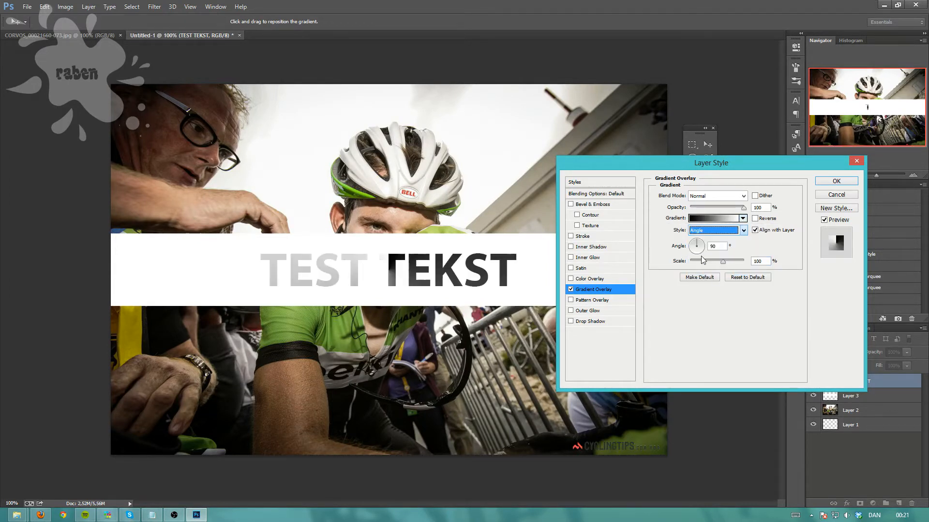
mouse_move(394, 262)
left_mouse_down()
mouse_move(379, 269)
mouse_move(404, 268)
left_mouse_up()
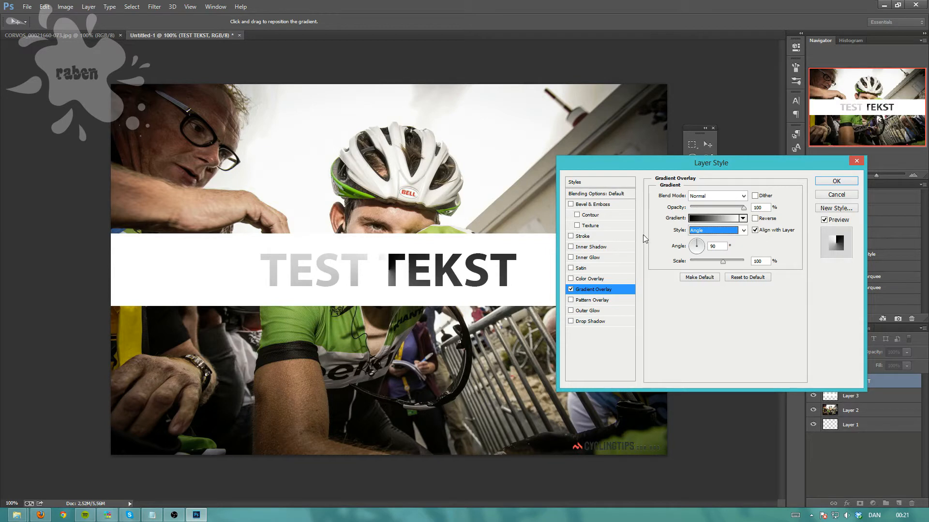
left_click(707, 231)
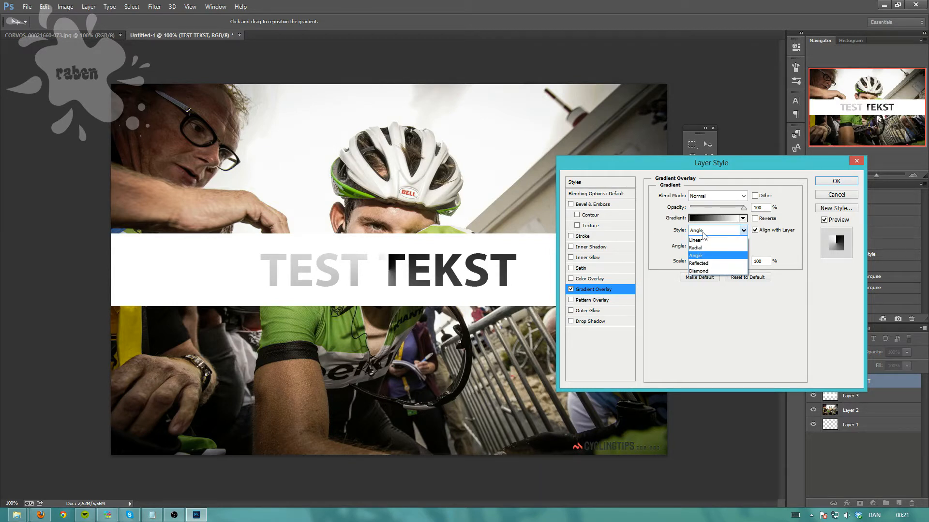
left_click(710, 265)
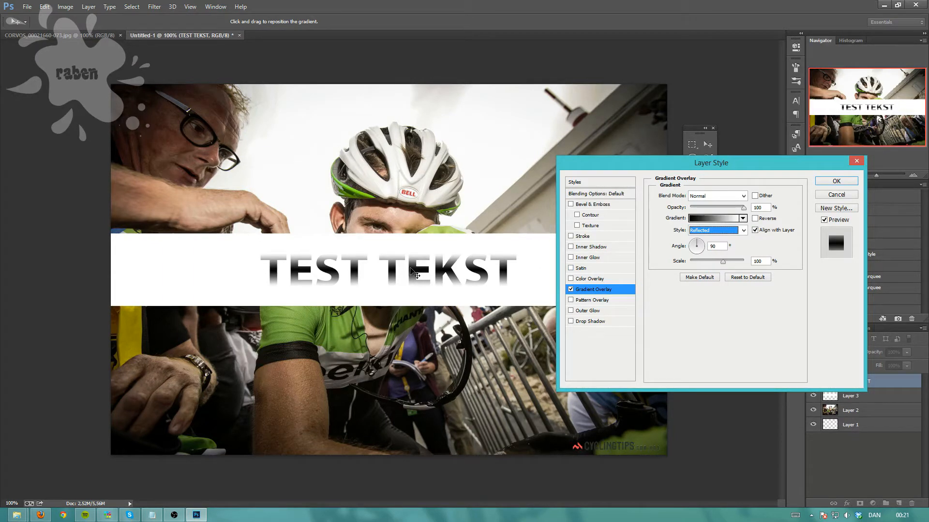
left_click(721, 231)
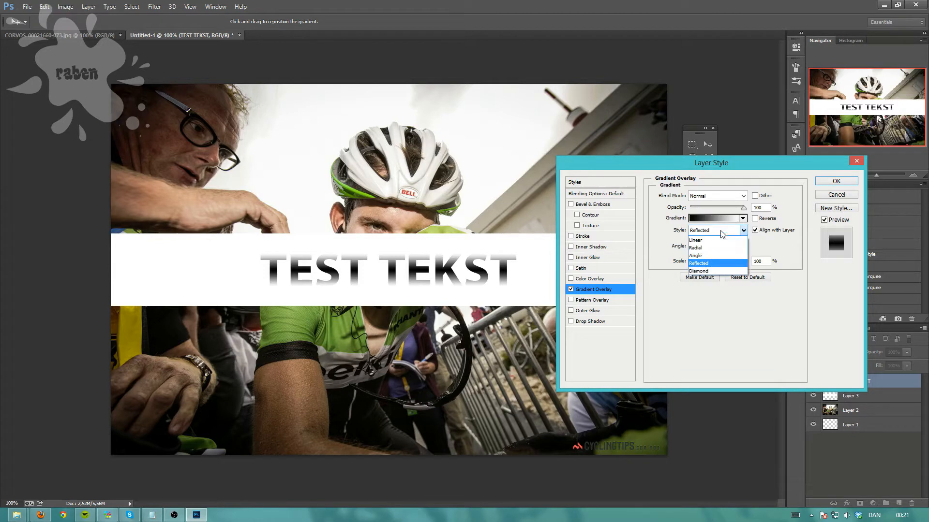
left_click(713, 271)
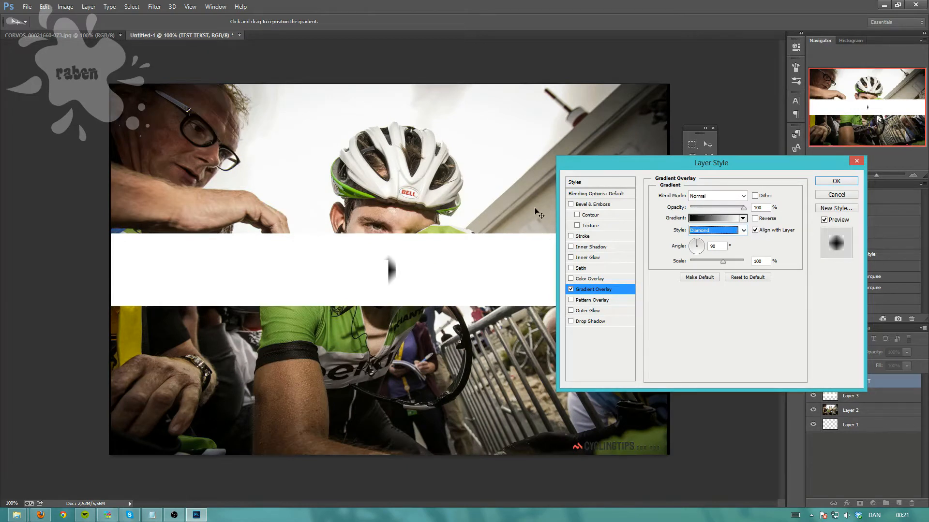
Set the diamond gradient's angle to -45° and reduce its scale to 73%.
left_click(691, 243)
left_click(693, 246)
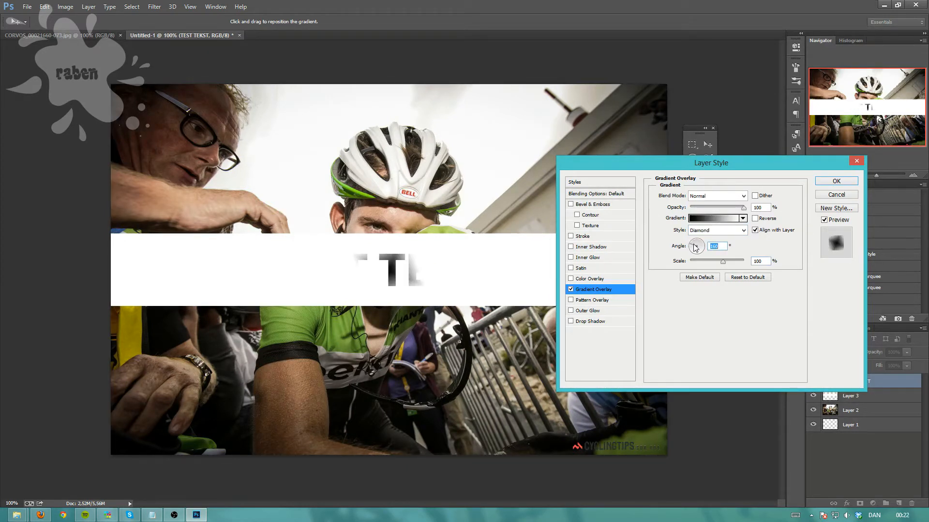
left_click(699, 247)
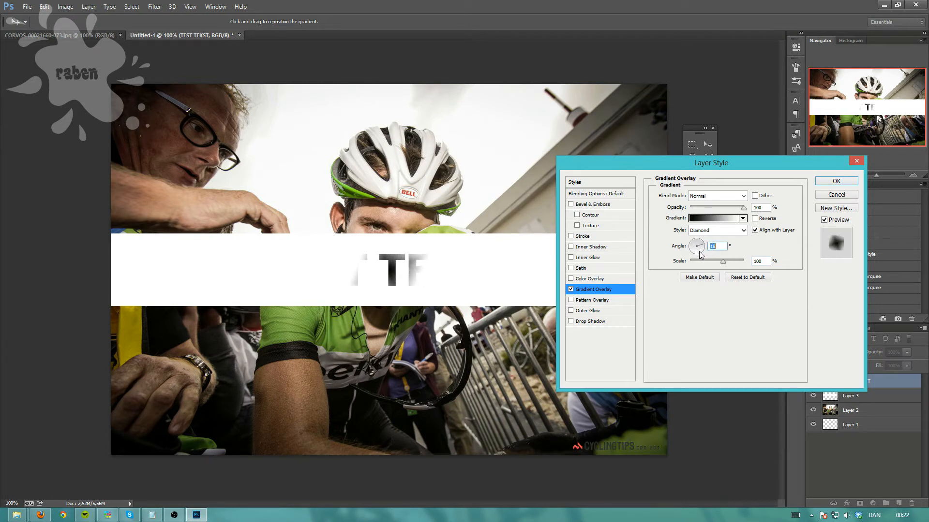
left_click(702, 252)
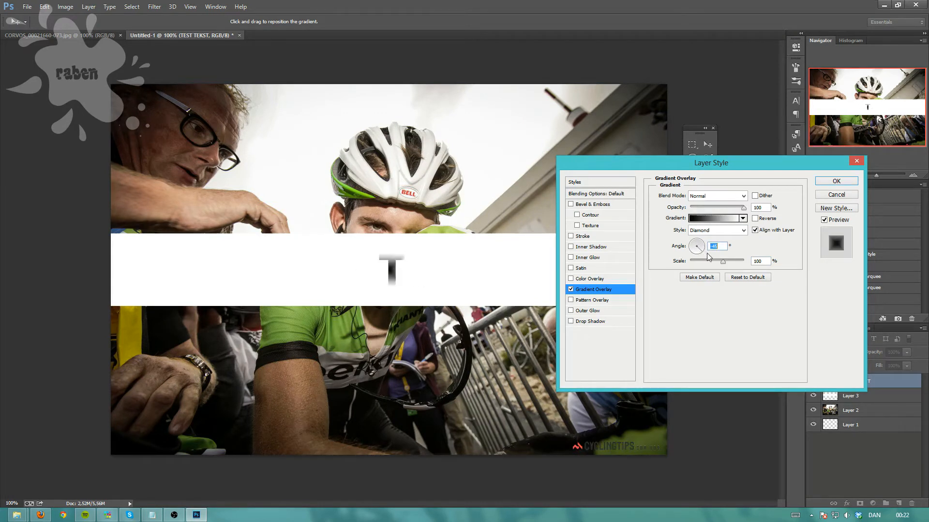
left_click_drag(722, 262, 706, 262)
left_click_drag(726, 266, 712, 266)
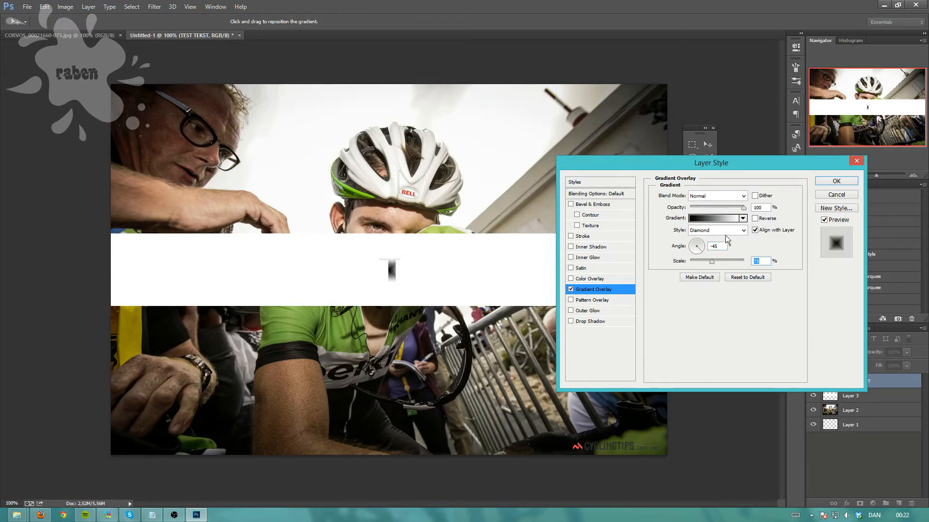
Reverse the gradient's colors at 100% opacity, and turn the gradient overlay off.
left_click_drag(743, 208, 772, 219)
left_click(755, 219)
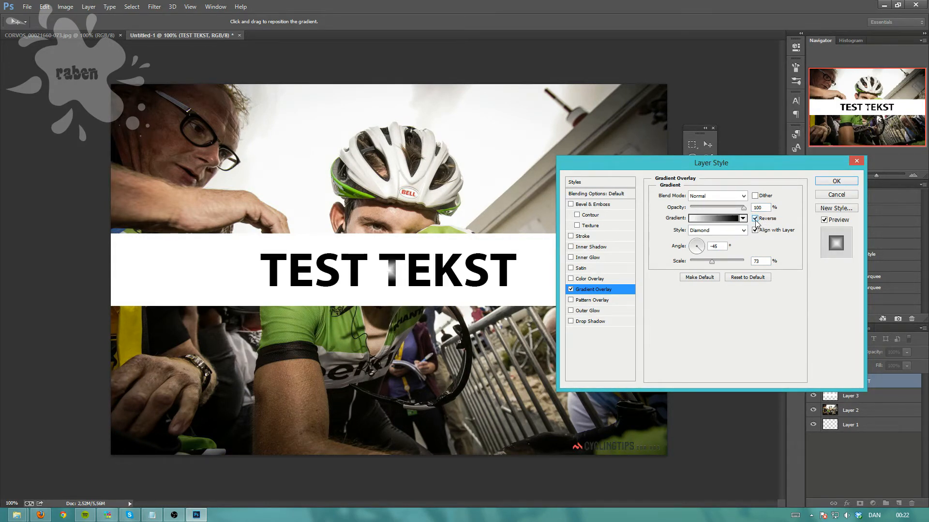
left_click(570, 289)
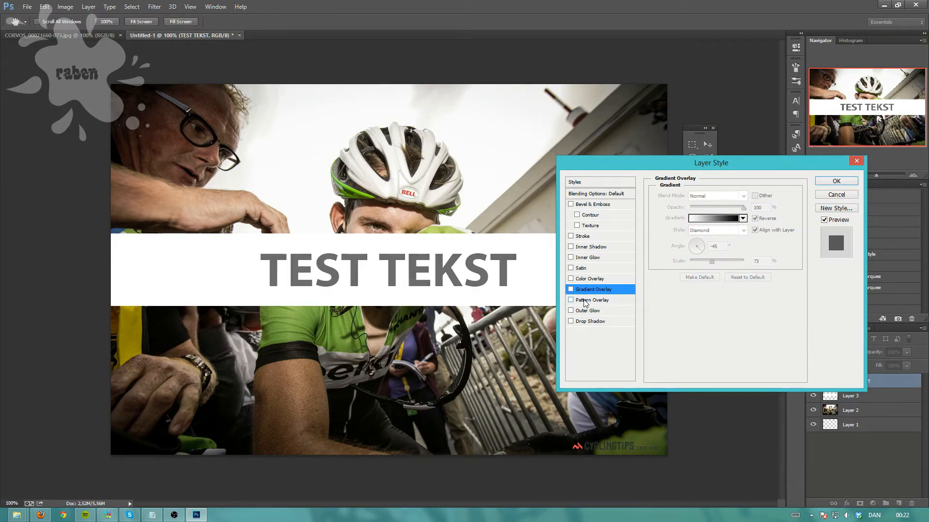
Try two gray texture patterns as a pattern overlay on the TEST TEKST text, and turn the pattern overlay off.
left_click(584, 300)
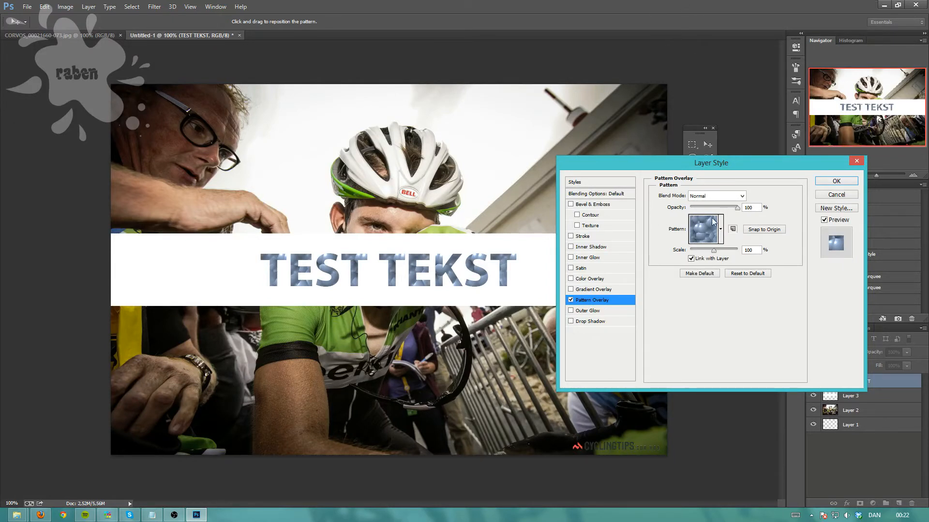
left_click(720, 230)
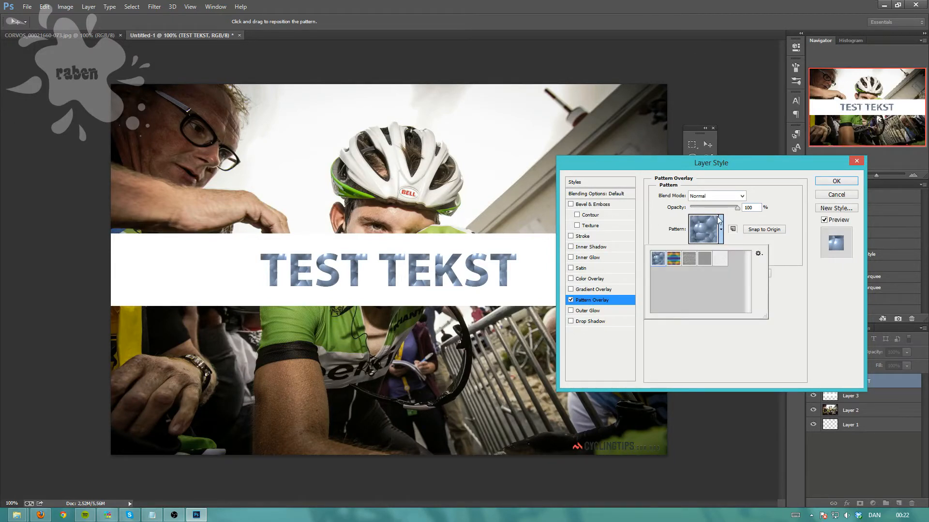
left_click(688, 260)
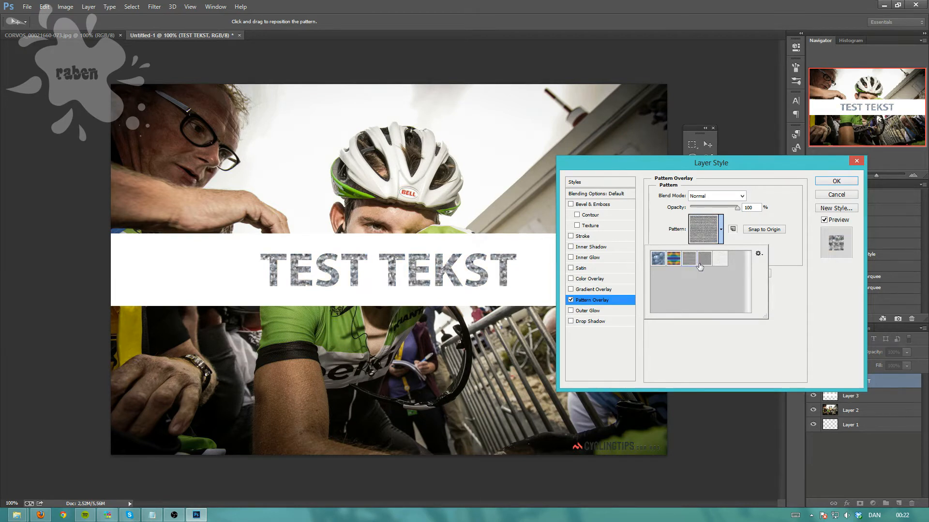
left_click(704, 261)
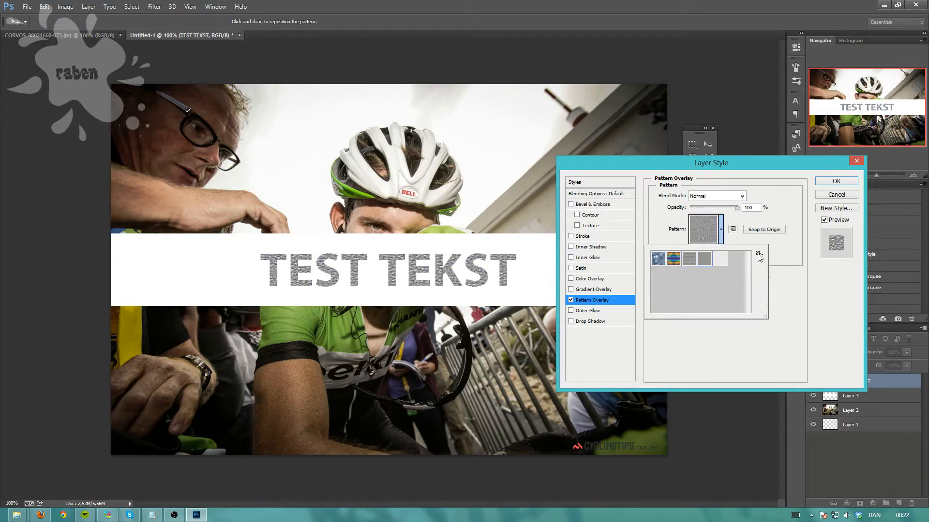
left_click(758, 254)
left_click(758, 256)
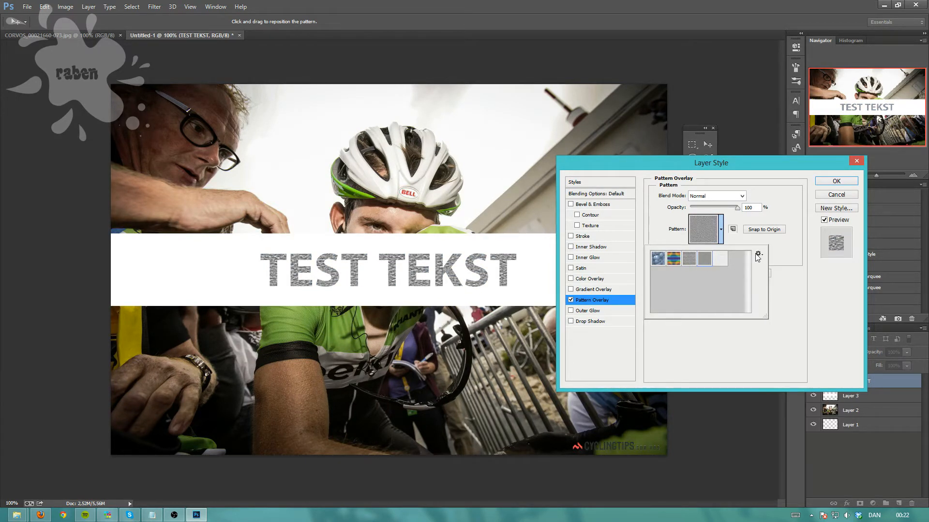
left_click(720, 241)
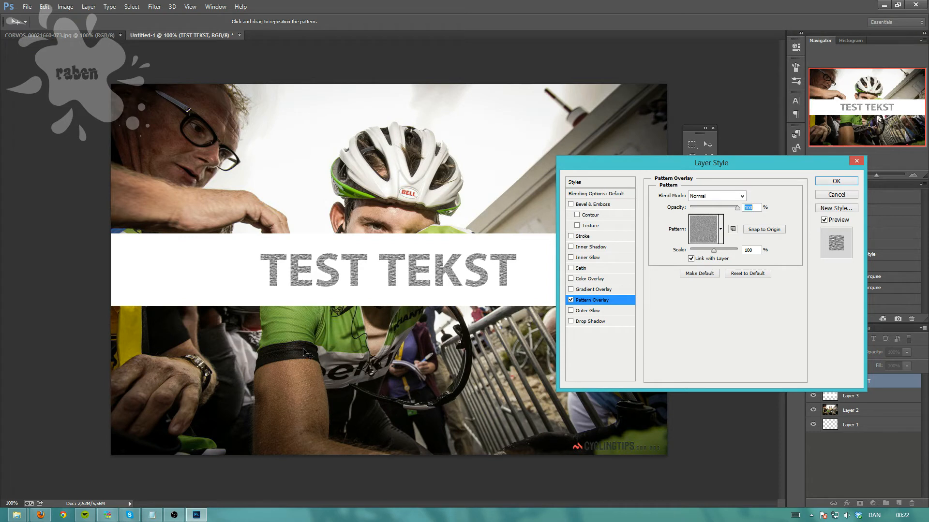
left_click(571, 301)
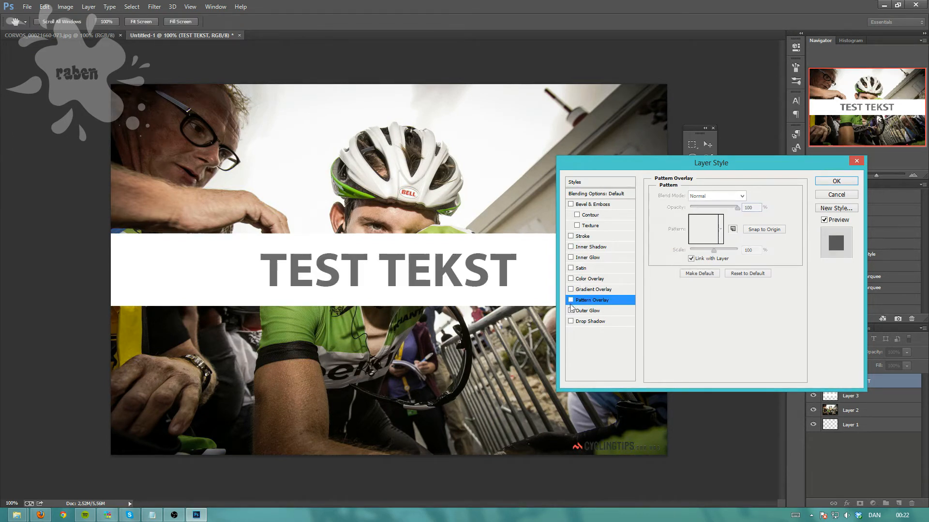
left_click(571, 311)
left_click(585, 312)
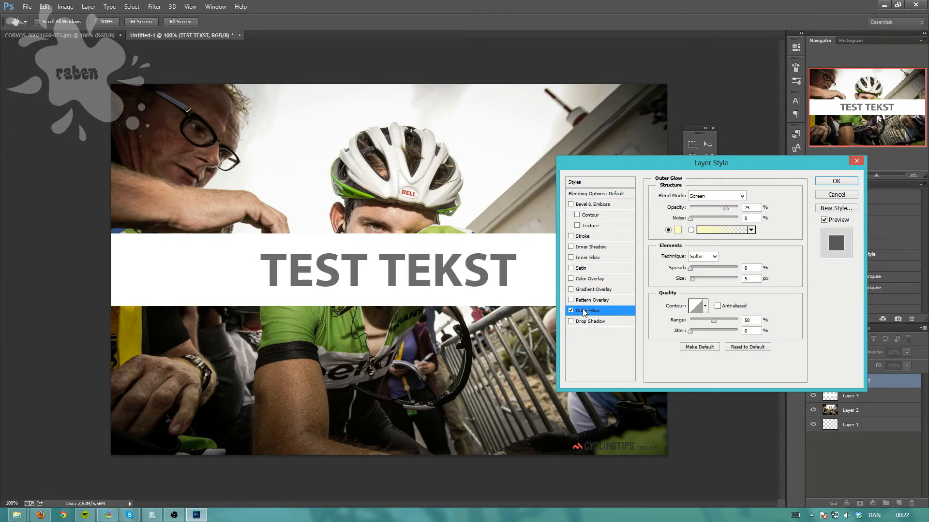
left_click(837, 195)
Apply a color overlay with the dark gray 2e2e2e to Layer 3, the white bar behind the text.
left_click(866, 396)
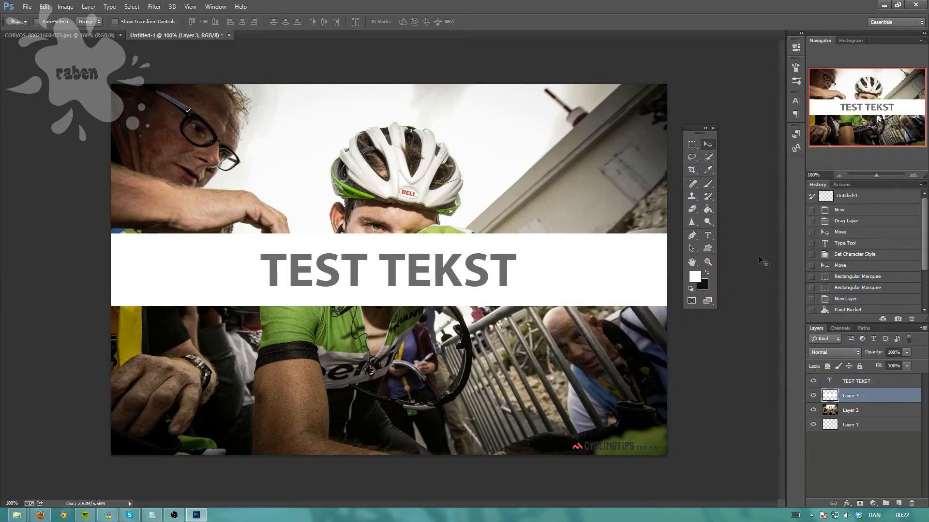
double_click(873, 398)
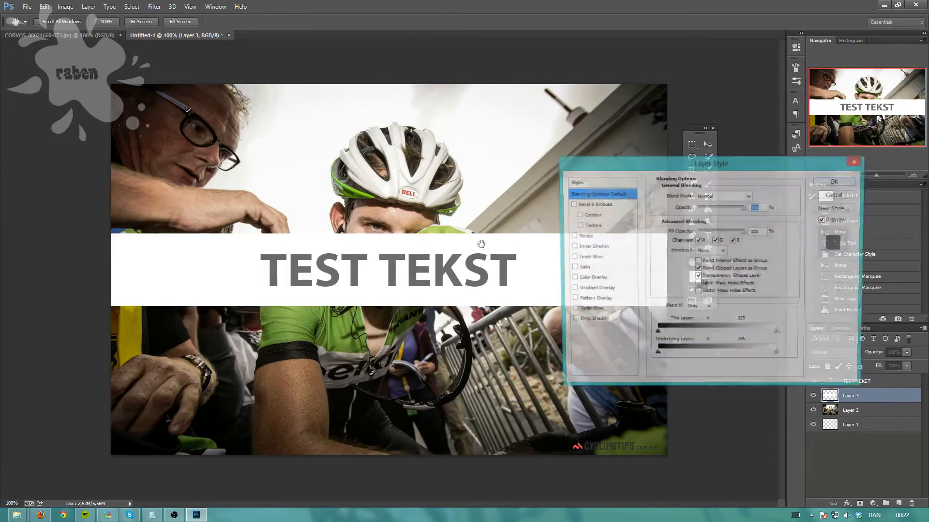
left_click(585, 279)
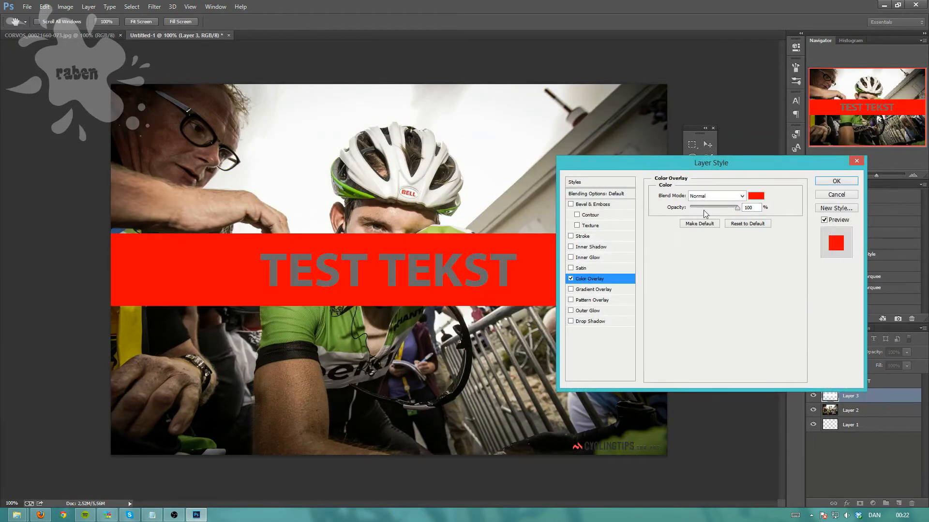
left_click(753, 196)
left_click_drag(682, 256, 594, 288)
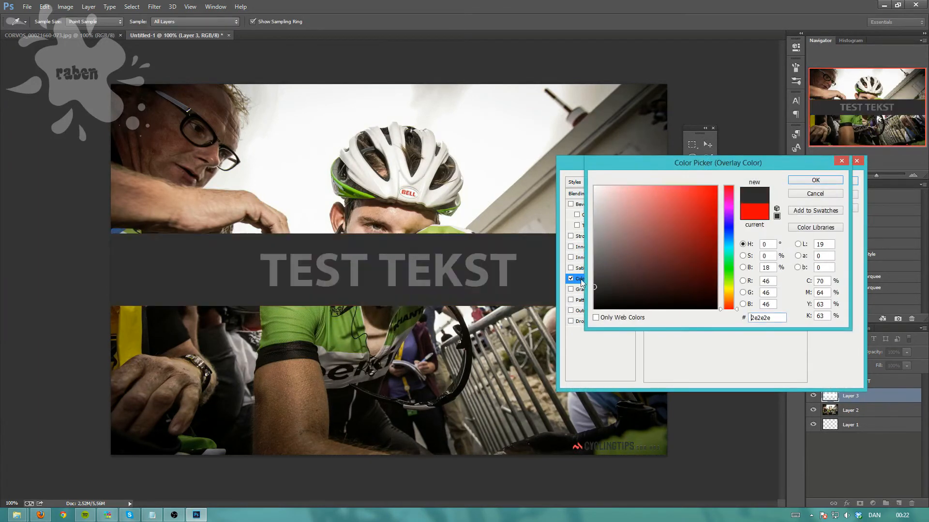
left_click(819, 182)
left_click(826, 183)
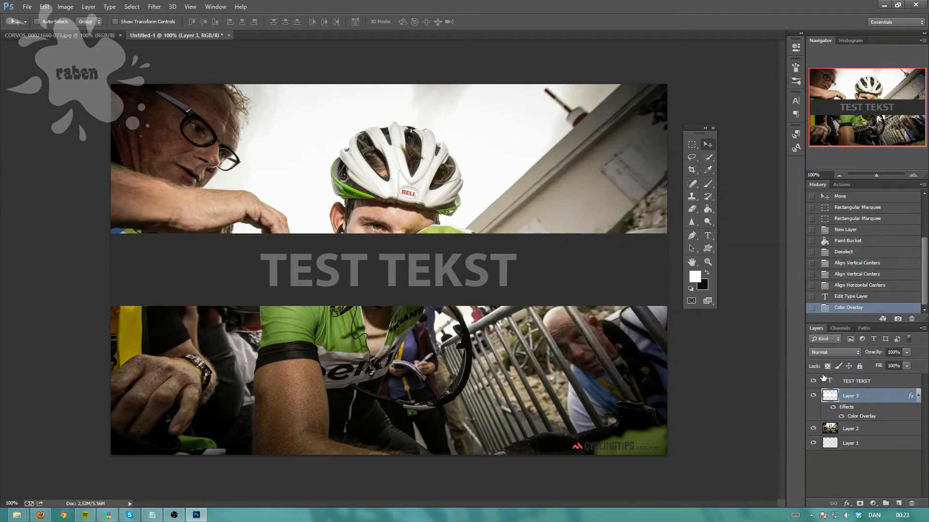
Toggle Layer 3's color overlay off and on to compare the bar with and without the effect.
left_click(841, 416)
left_click(841, 416)
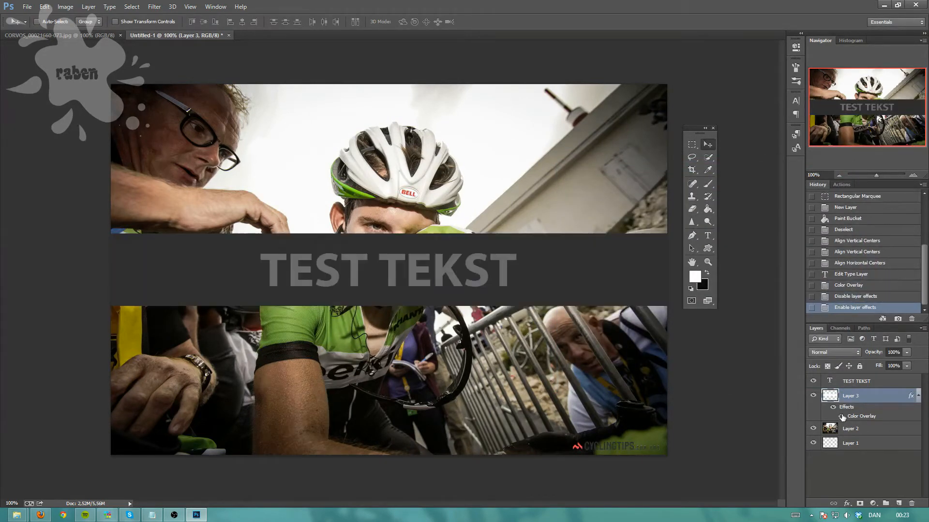
left_click(842, 416)
left_click(841, 416)
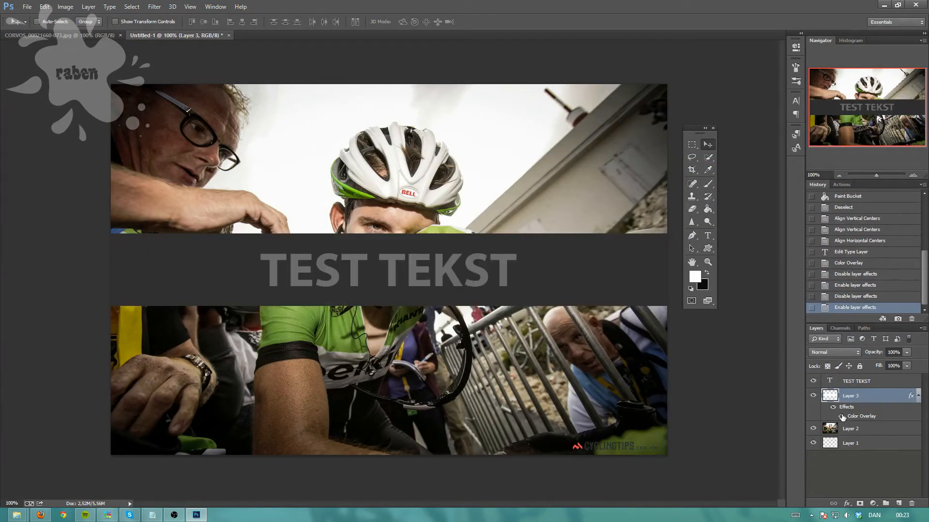
Preview the text's outer glow with Layer 3's color overlay hidden, cancel the glow, and show the overlay again.
left_click(841, 416)
double_click(884, 382)
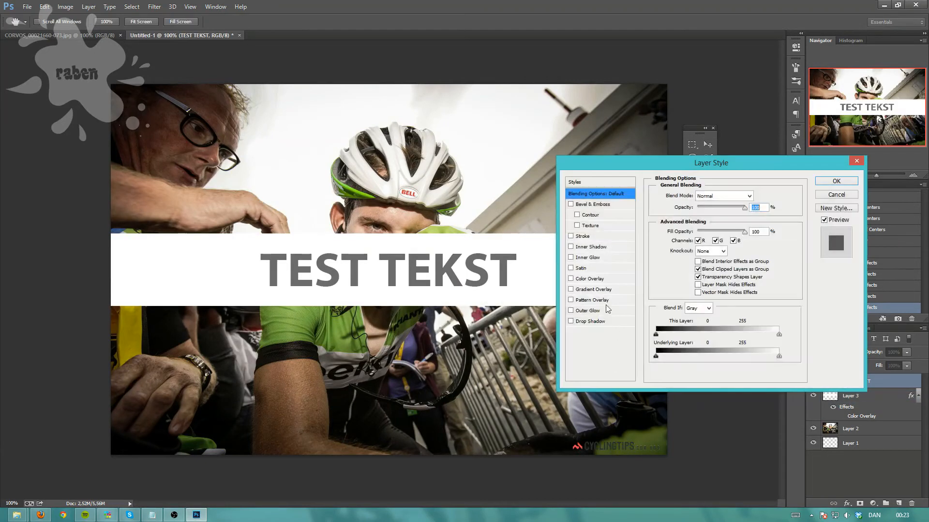
left_click(587, 312)
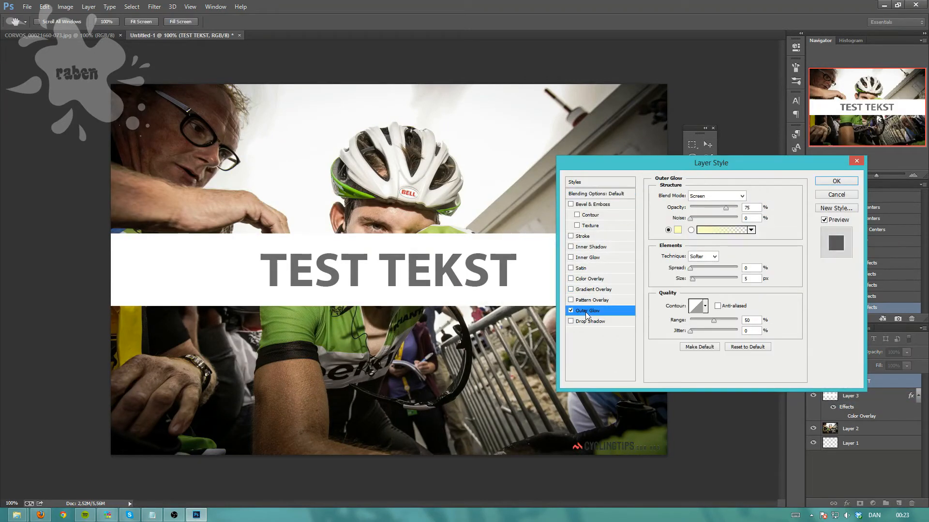
left_click(836, 195)
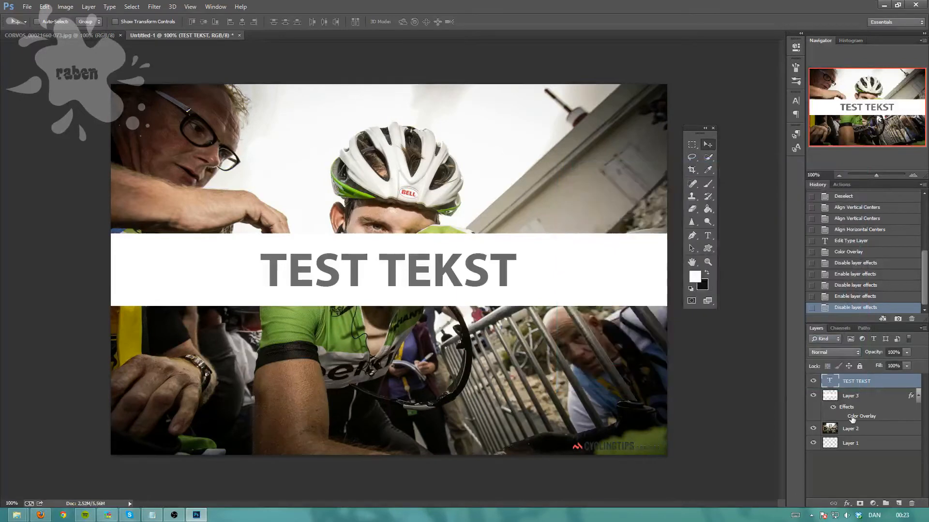
left_click(841, 416)
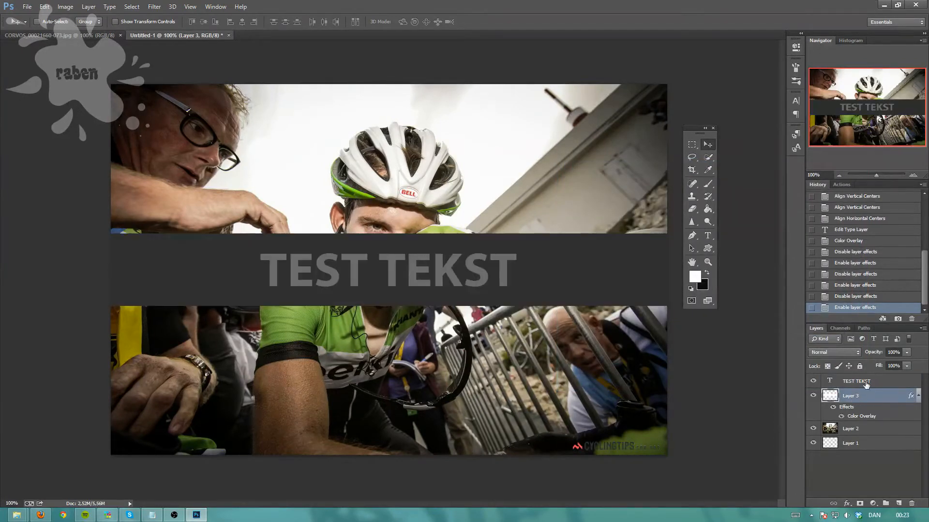
Add an outer glow to the TEST TEKST layer and set its color to white (ffffff).
double_click(877, 383)
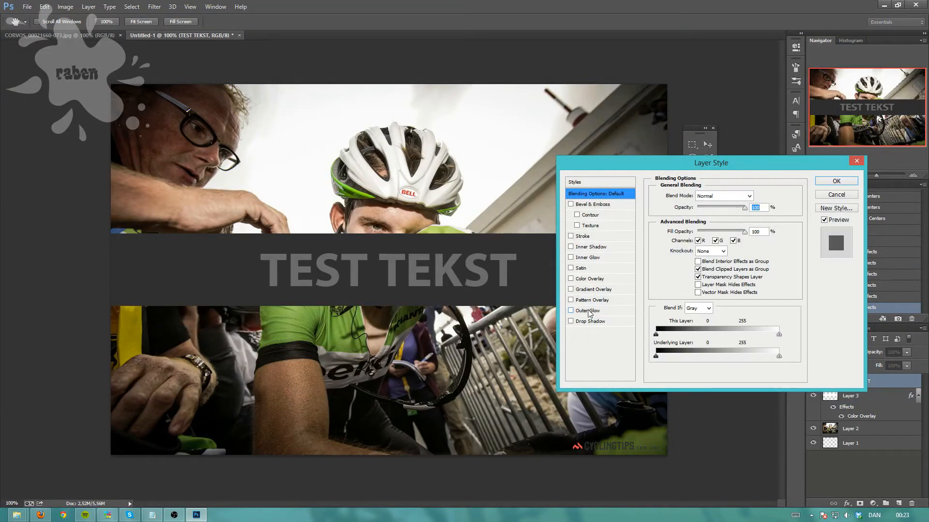
left_click(590, 312)
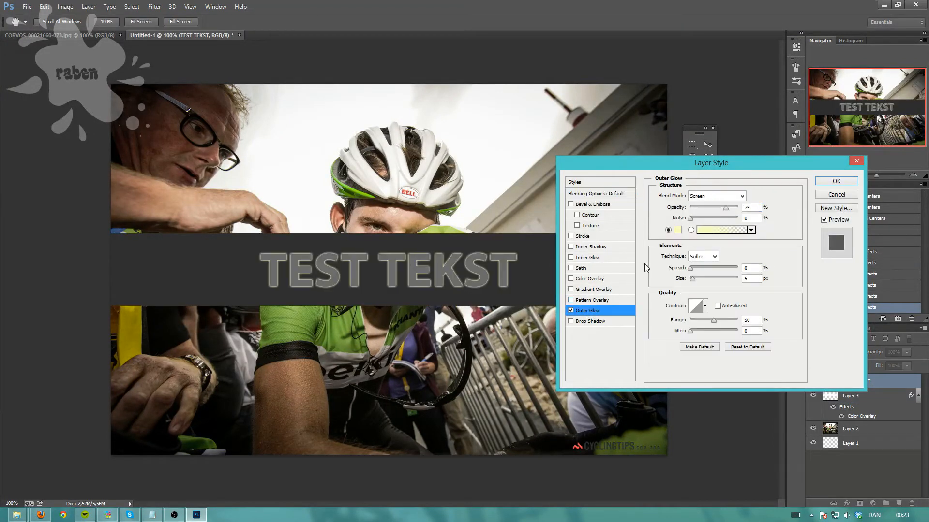
left_click(679, 230)
left_click(595, 189)
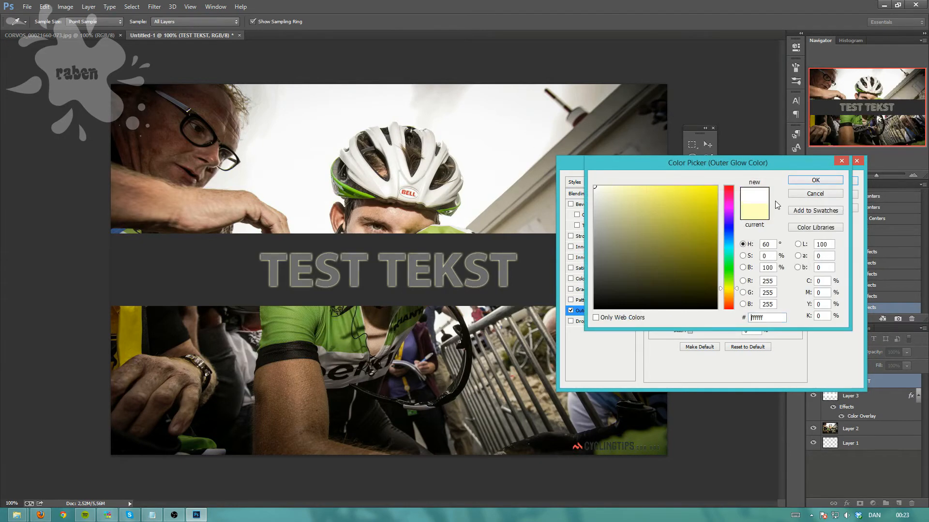
left_click(816, 183)
Set the outer glow's opacity to 50% and its size to 32 px, and turn the glow off.
mouse_move(725, 208)
left_mouse_down()
mouse_move(698, 211)
mouse_move(733, 209)
mouse_move(678, 208)
mouse_move(726, 208)
mouse_move(713, 208)
left_mouse_up()
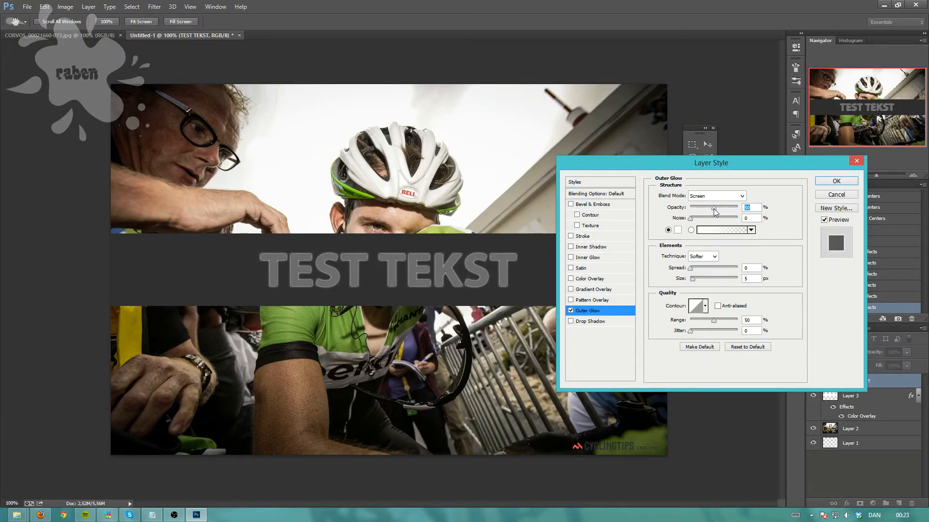
left_click_drag(693, 282, 701, 286)
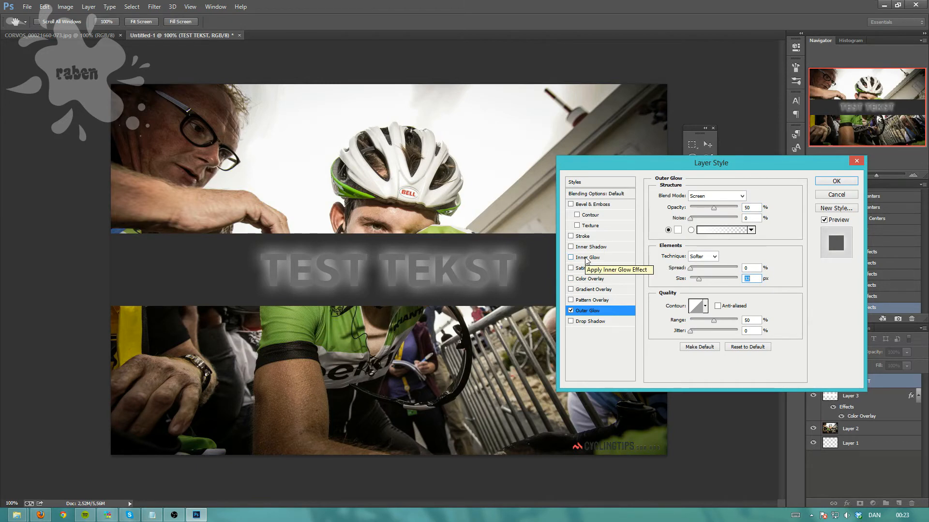
left_click(570, 311)
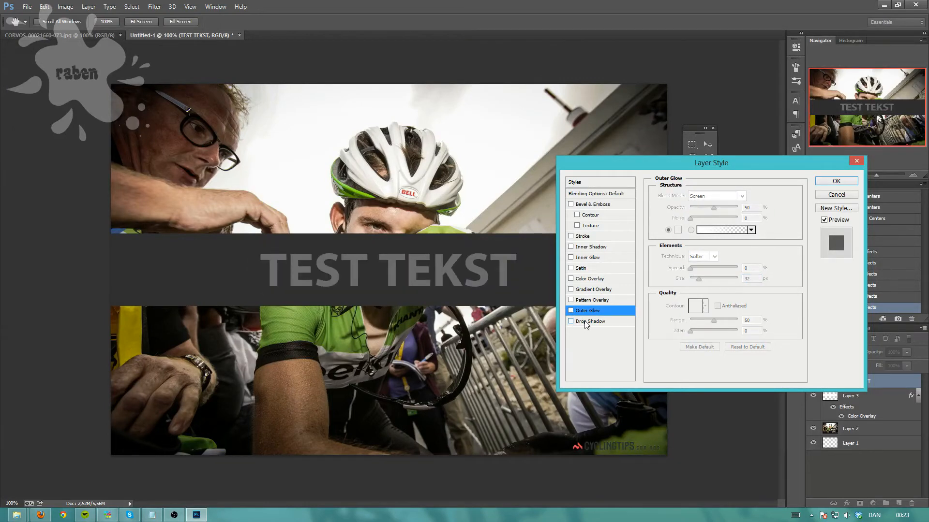
Add a drop shadow to the text with 35% opacity, and try small distances, ending at 5 px.
left_click(588, 322)
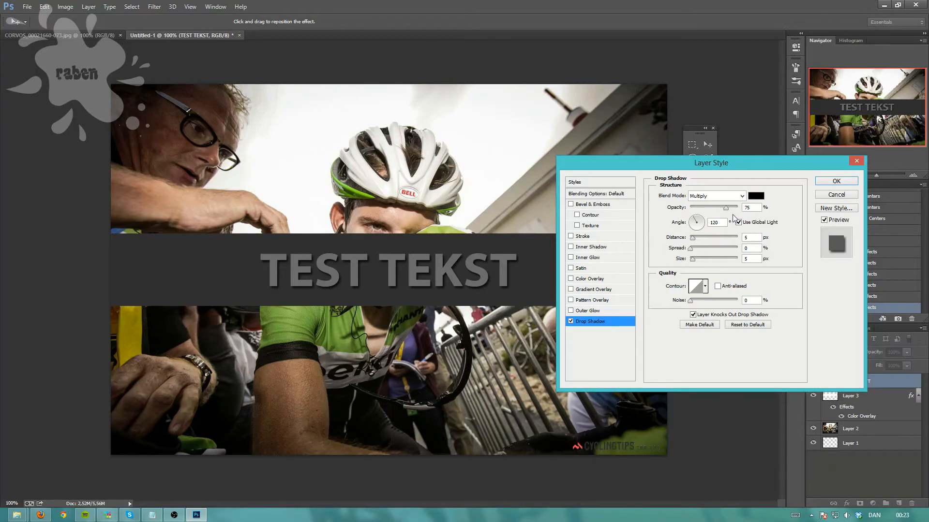
left_click_drag(724, 207, 691, 256)
left_click(694, 237)
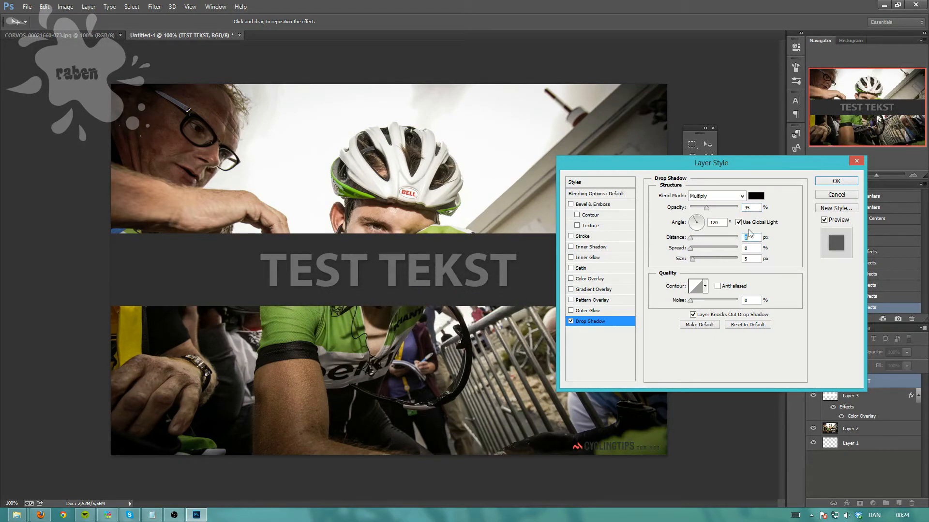
key("Up")
key("Up")
key("Up")
key("Up")
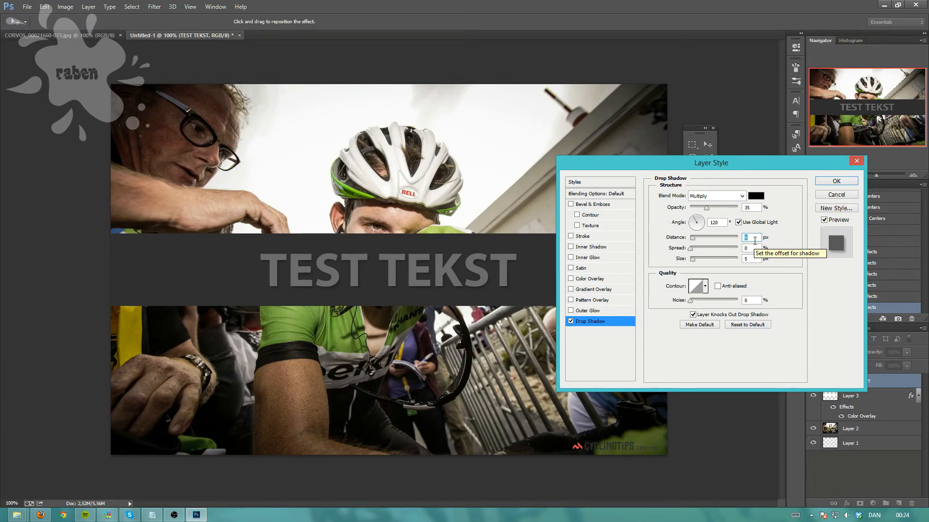
key("Up")
key("Down")
key("Down")
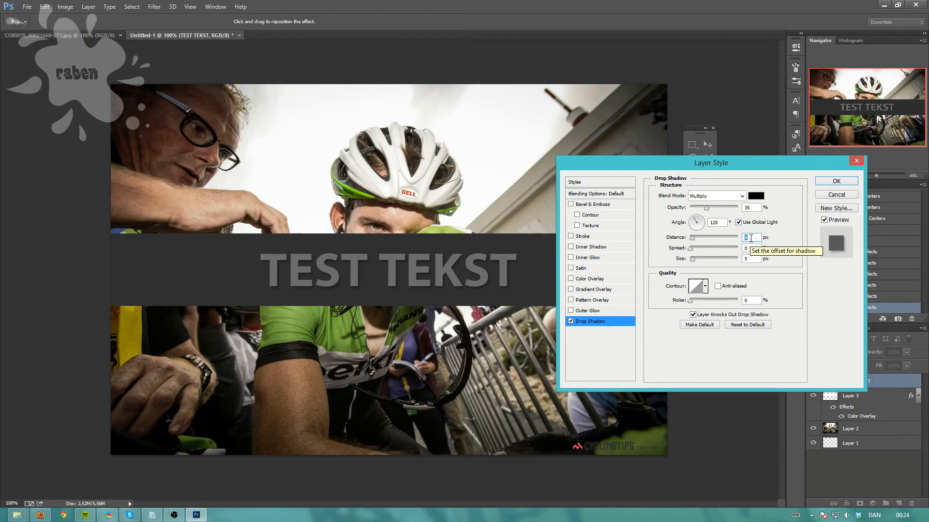
key("Up")
left_click(756, 258)
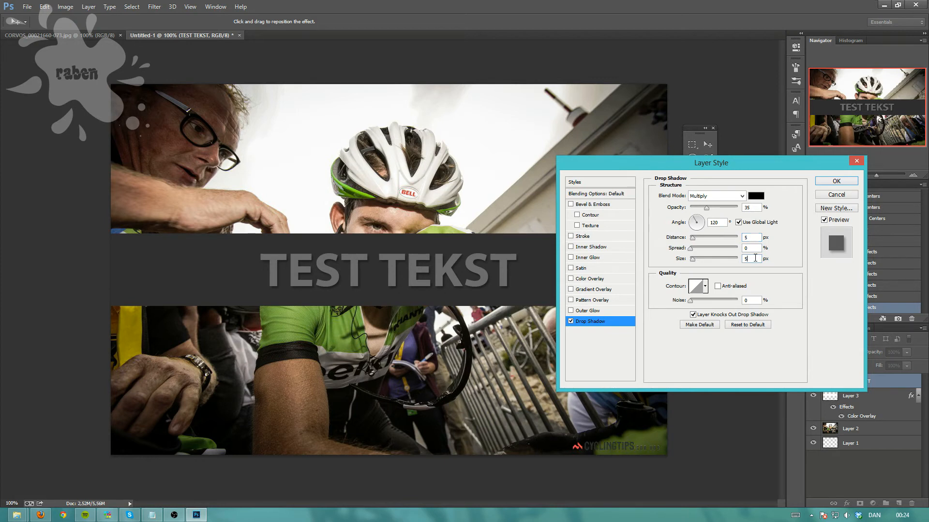
Try the drop shadow at 100% opacity with a 12 px distance and 5 px size, reduce its opacity to 14%, and turn it off.
left_click(693, 261)
mouse_move(693, 260)
left_mouse_down()
mouse_move(703, 262)
mouse_move(693, 261)
left_mouse_up()
left_click_drag(707, 210, 738, 210)
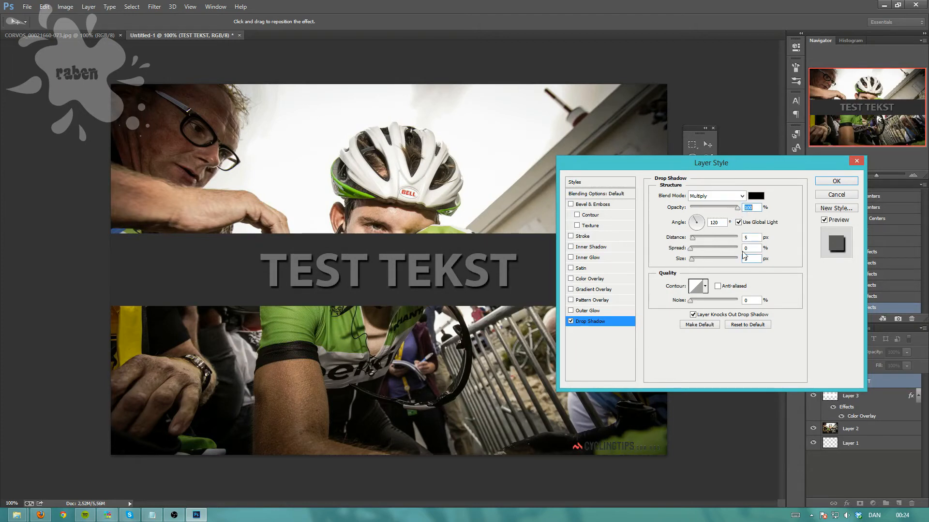
left_click_drag(693, 239, 695, 263)
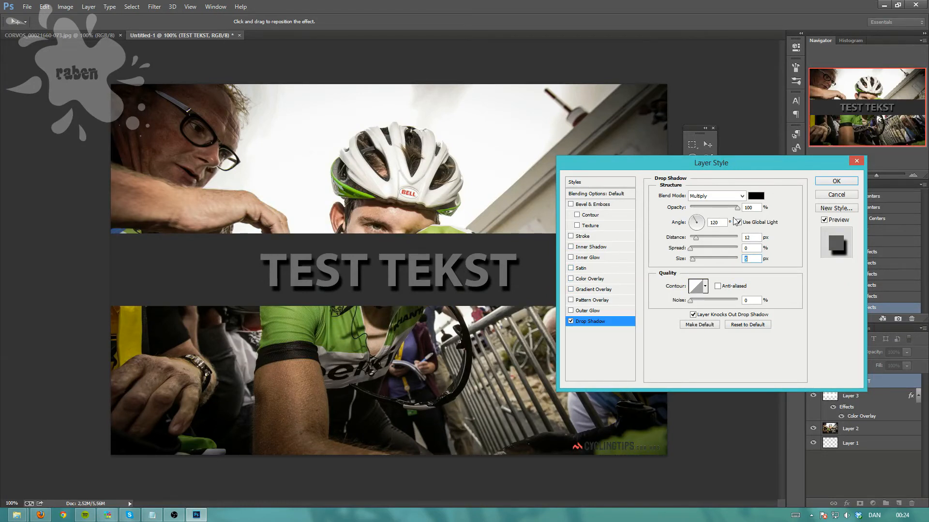
left_click_drag(737, 208, 697, 213)
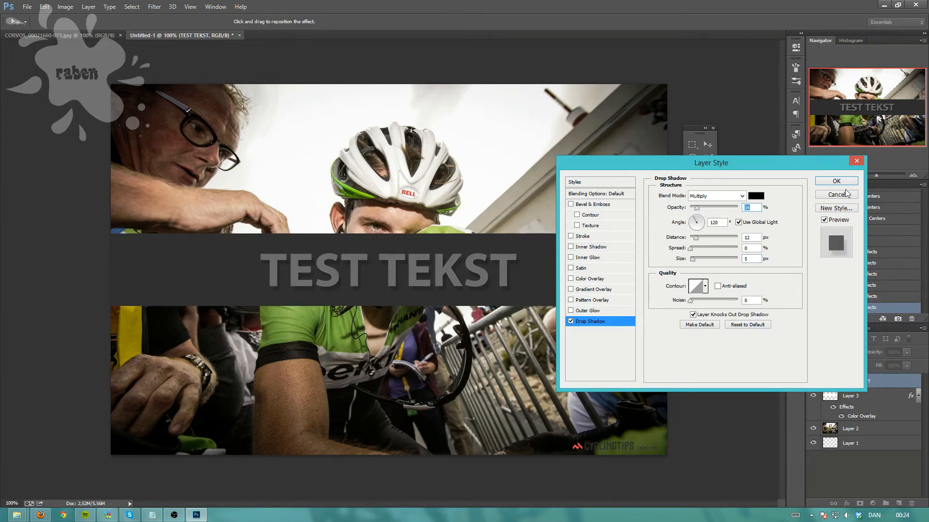
left_click(571, 321)
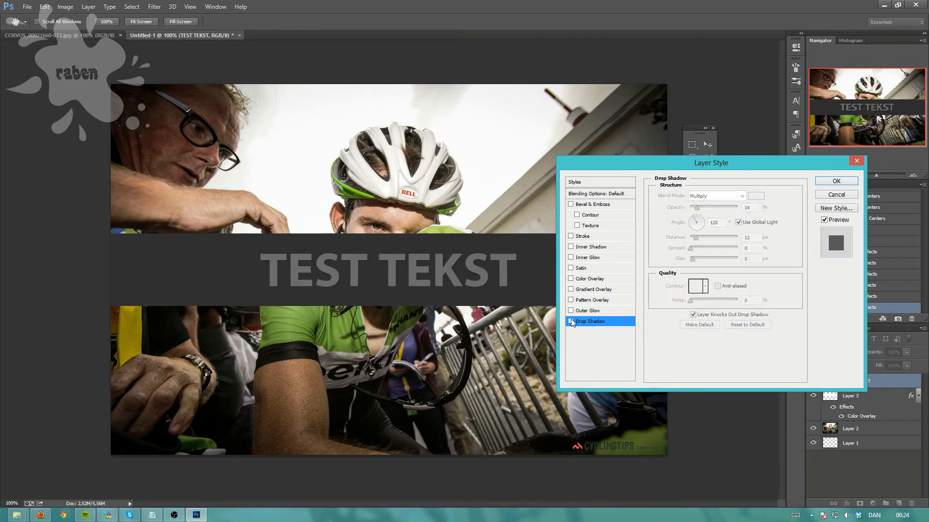
Add a red (ff0000) stroke to the TEST TEKST layer and apply the layer style.
left_click(582, 237)
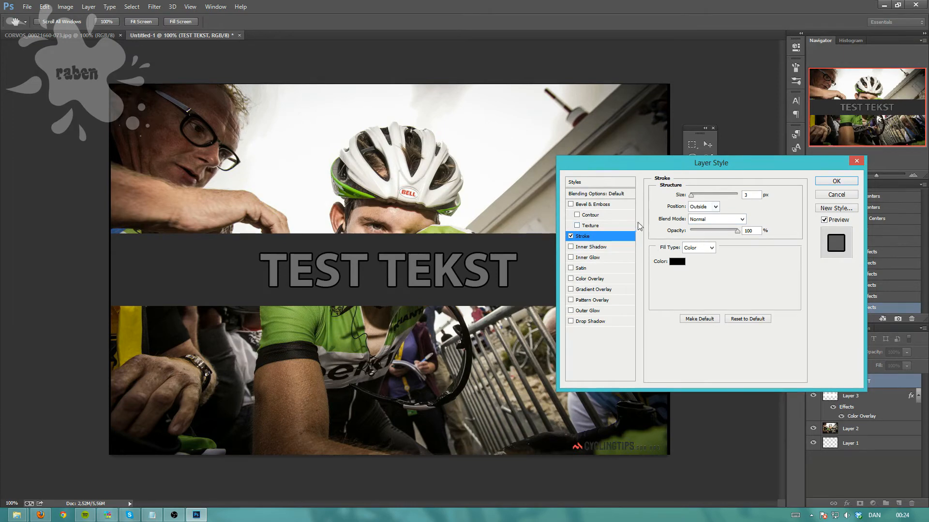
left_click(676, 261)
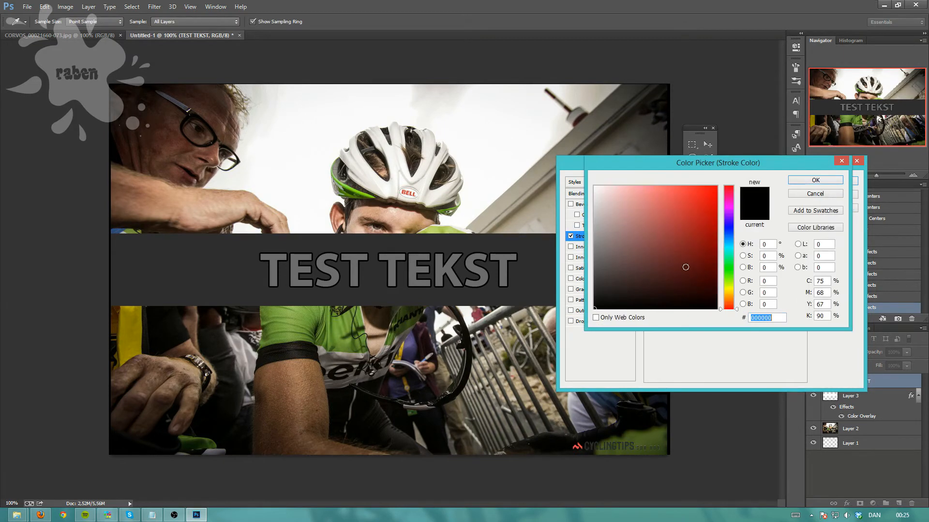
left_click(716, 187)
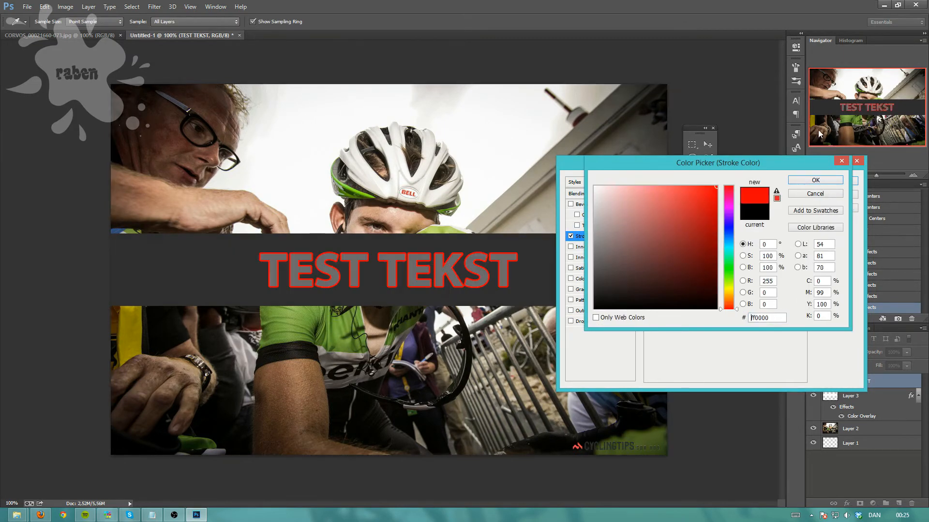
left_click(808, 181)
left_click(824, 183)
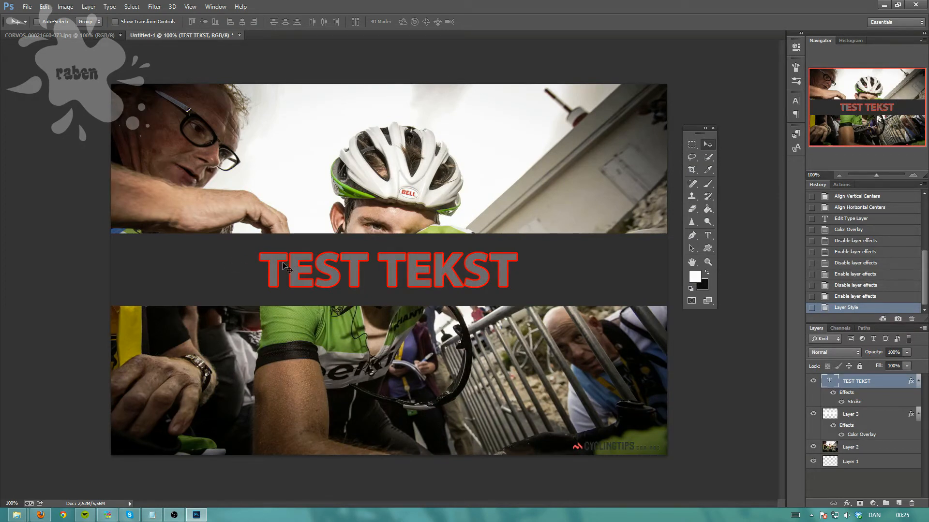
Try lower opacities on the TEST TEKST layer down to 0%, and return its opacity to 100%.
left_click(906, 352)
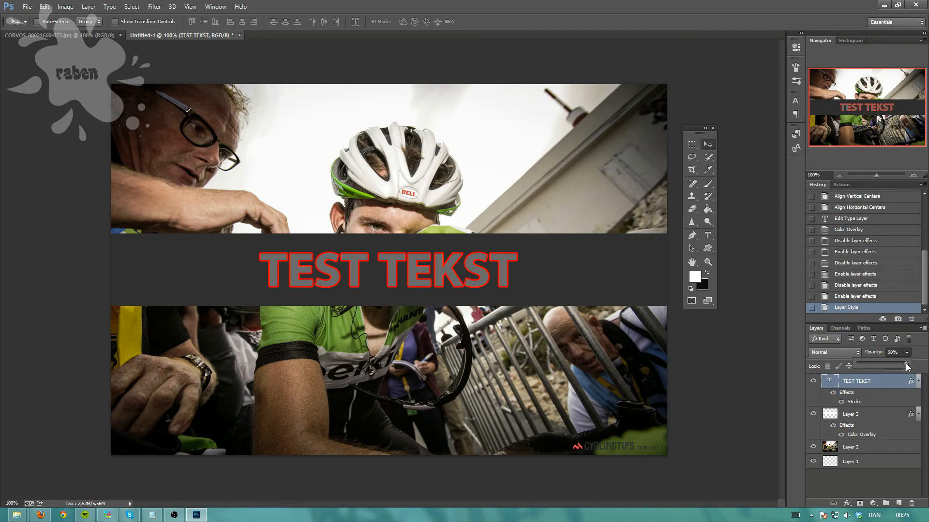
mouse_move(908, 366)
left_mouse_down()
mouse_move(861, 364)
mouse_move(894, 359)
left_mouse_up()
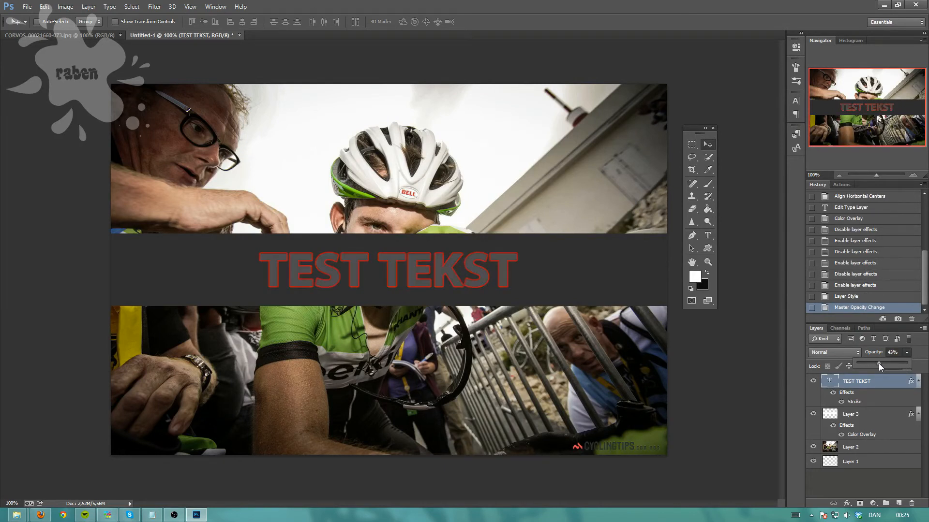
left_click_drag(865, 362, 864, 362)
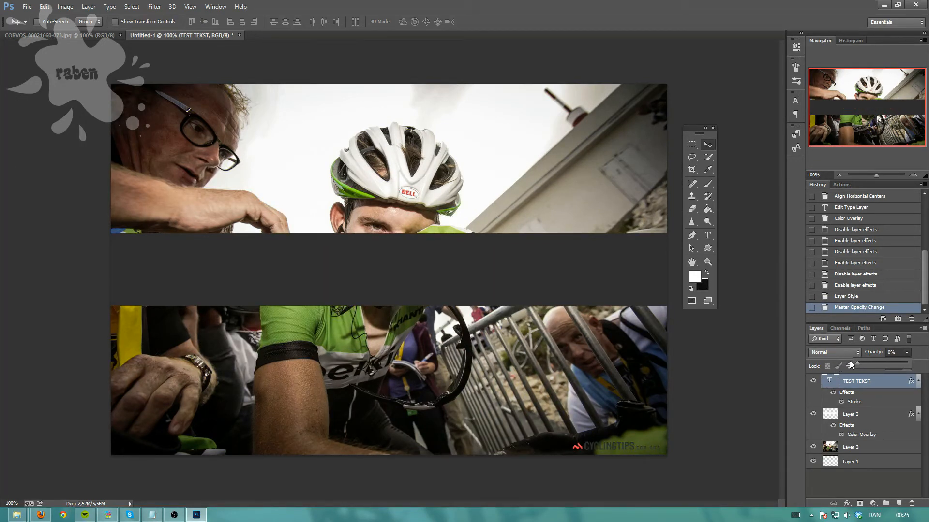
left_click_drag(851, 365, 911, 359)
Try the TEST TEKST layer's fill at 0% so only the stroke shows, and restore the fill to 100%.
left_click(906, 367)
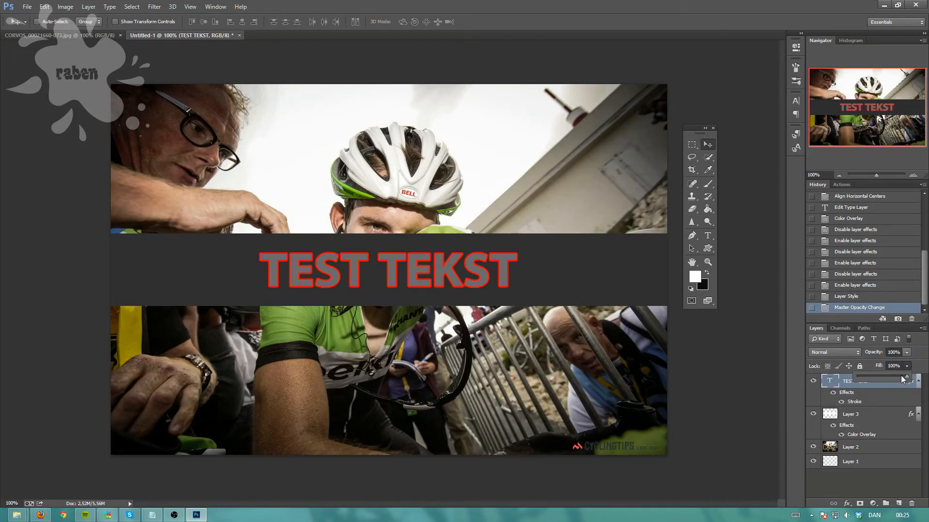
left_click(868, 400)
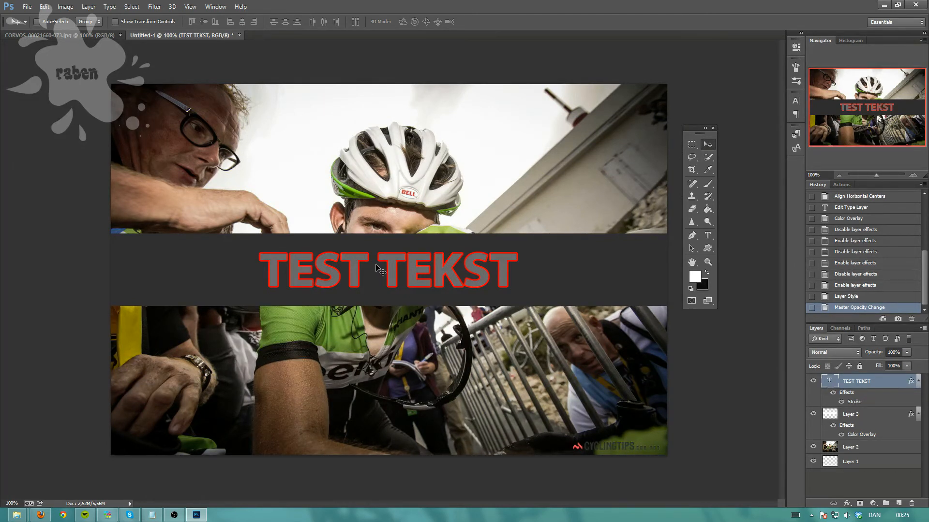
left_click(907, 366)
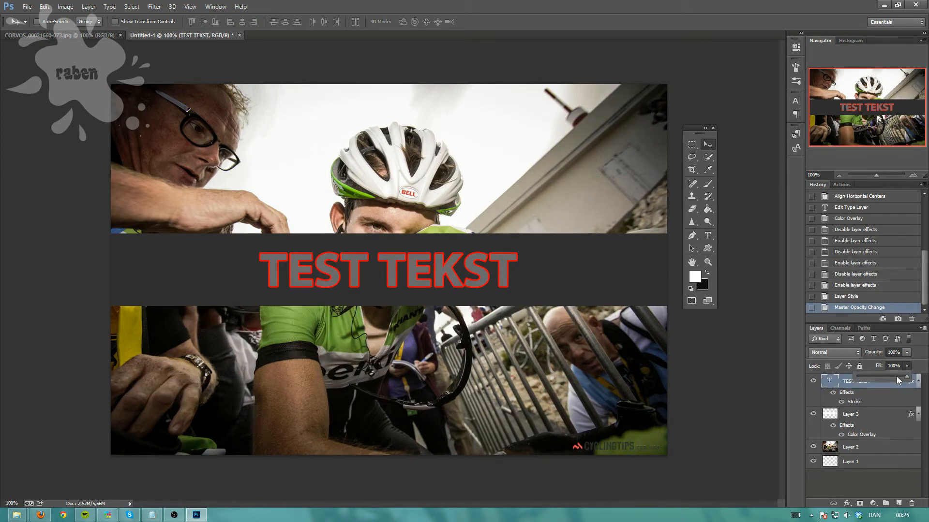
left_click_drag(898, 378, 897, 378)
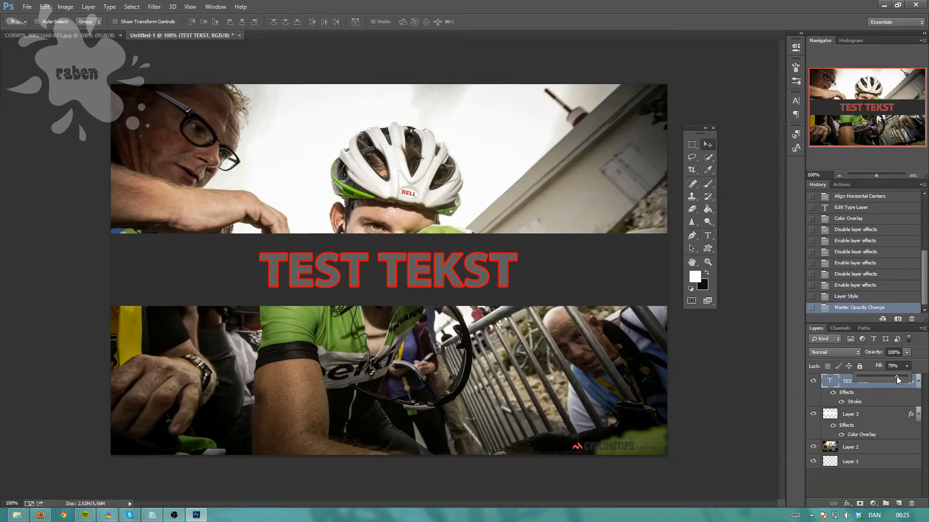
left_click_drag(898, 380, 836, 384)
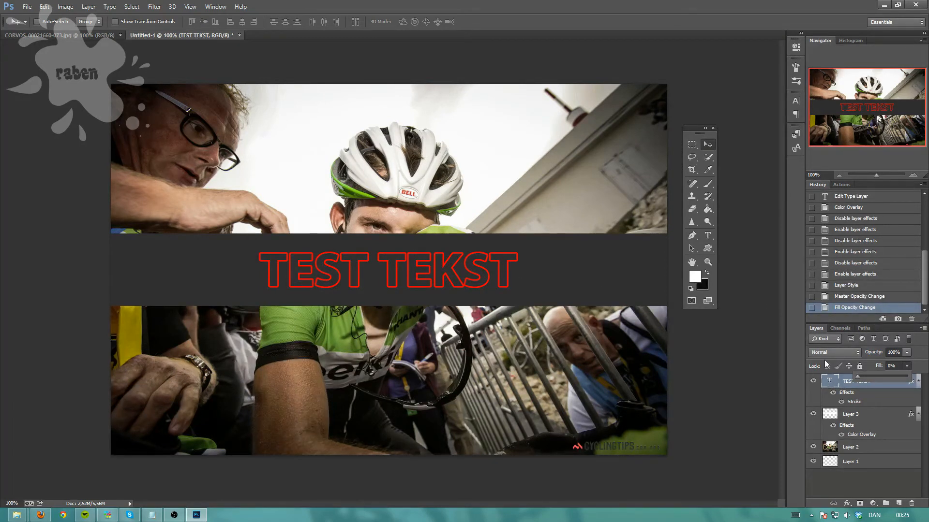
left_click(517, 269)
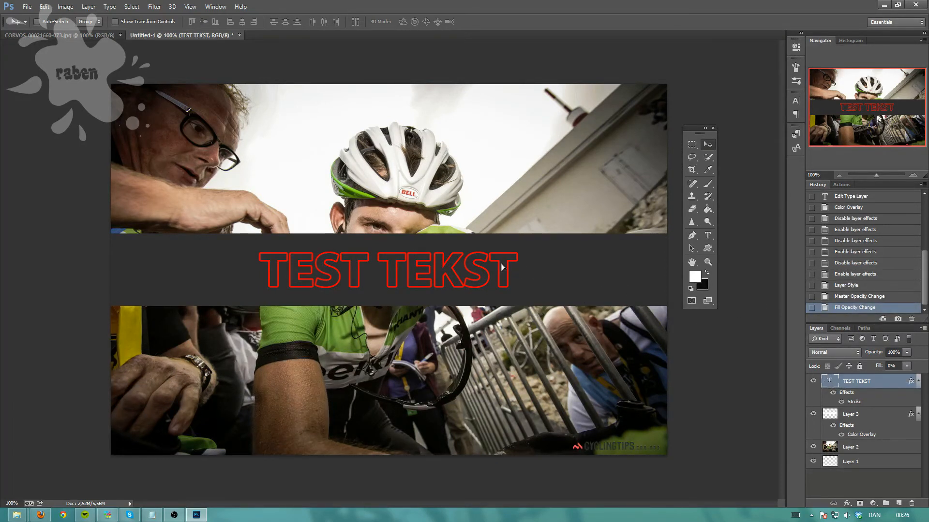
mouse_move(498, 268)
left_mouse_down()
mouse_move(520, 269)
mouse_move(490, 272)
mouse_move(498, 268)
left_mouse_up()
left_click(906, 367)
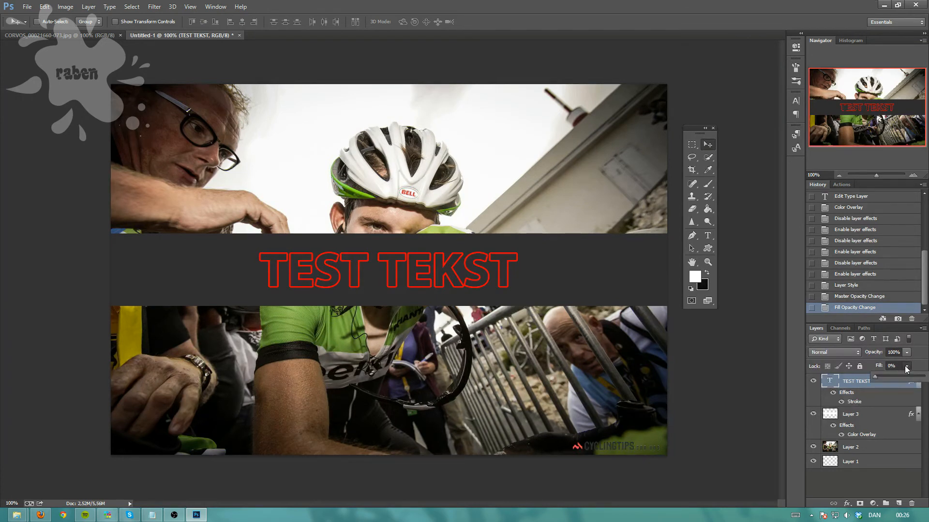
left_click(893, 377)
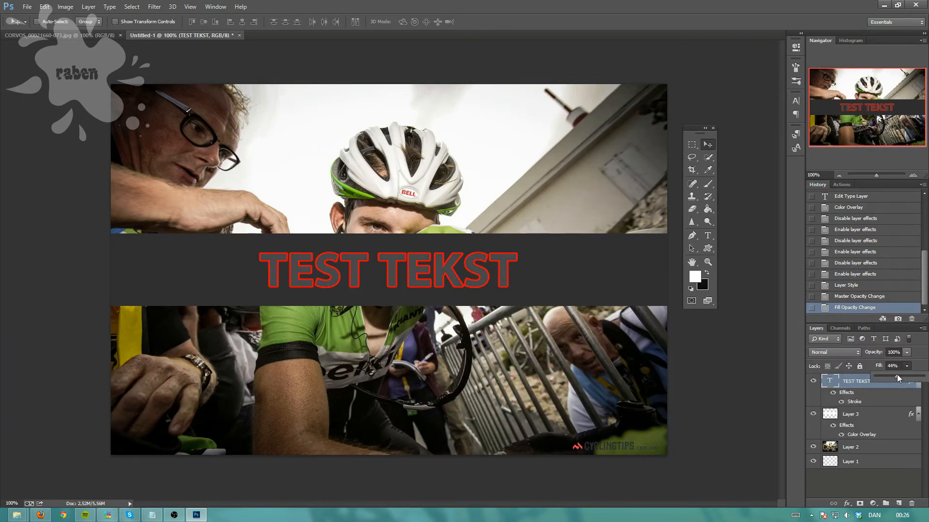
left_click_drag(899, 375, 924, 376)
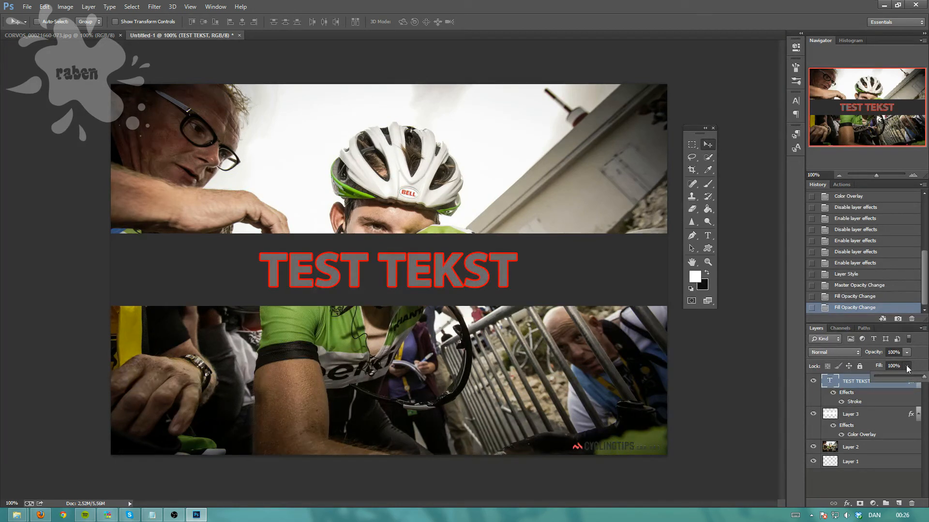
Compare lowering the text layer's fill to 0% with lowering its opacity, and return both to 100%.
left_click(907, 366)
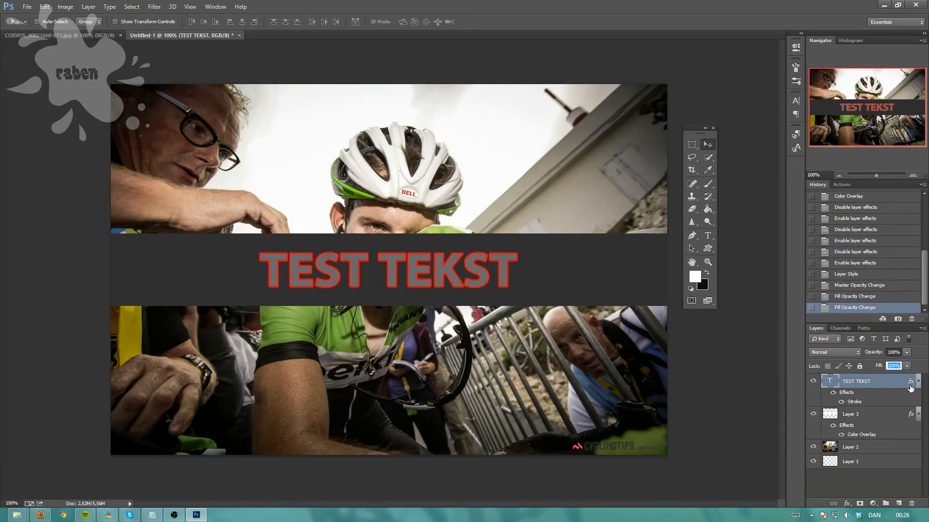
left_click(907, 367)
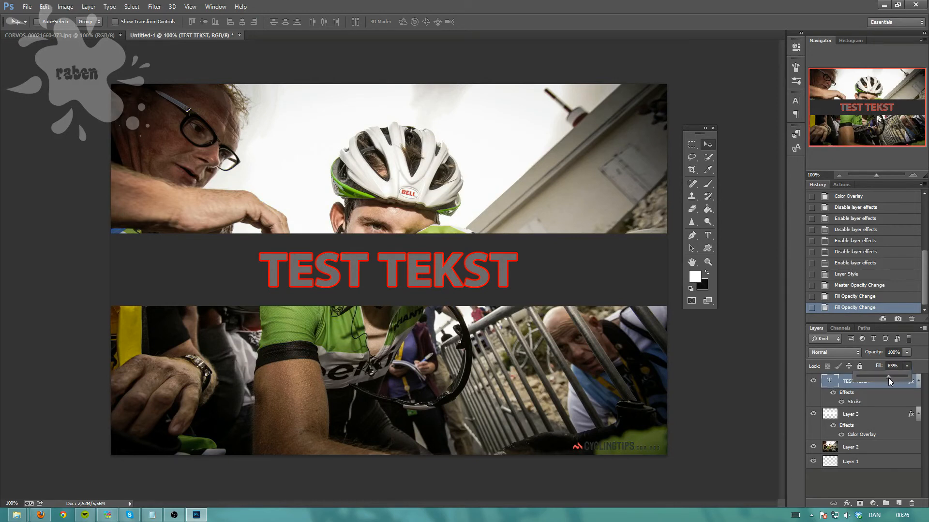
left_click_drag(915, 379, 850, 376)
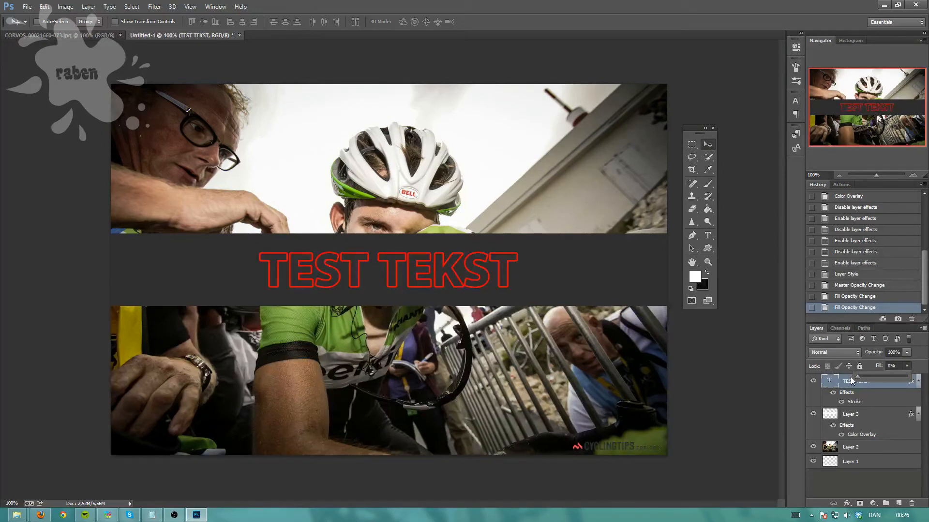
left_click(906, 352)
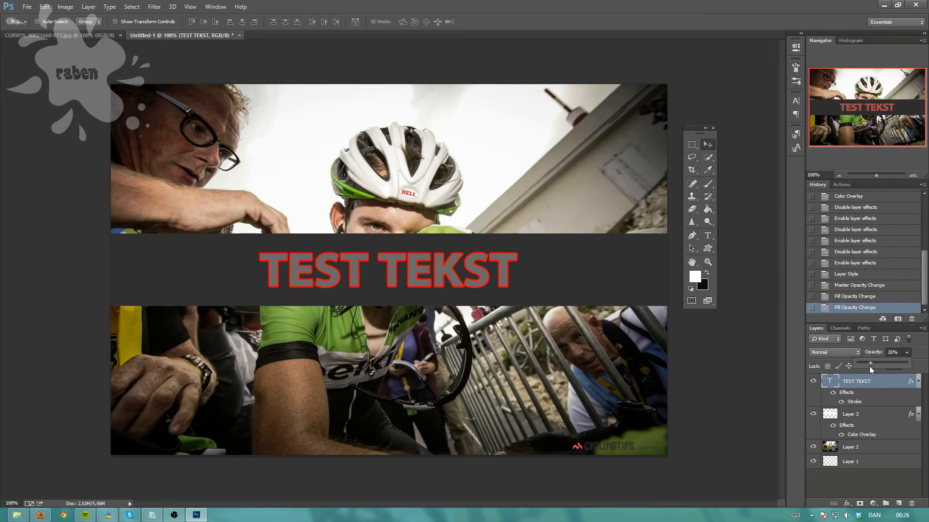
left_click_drag(870, 370, 909, 367)
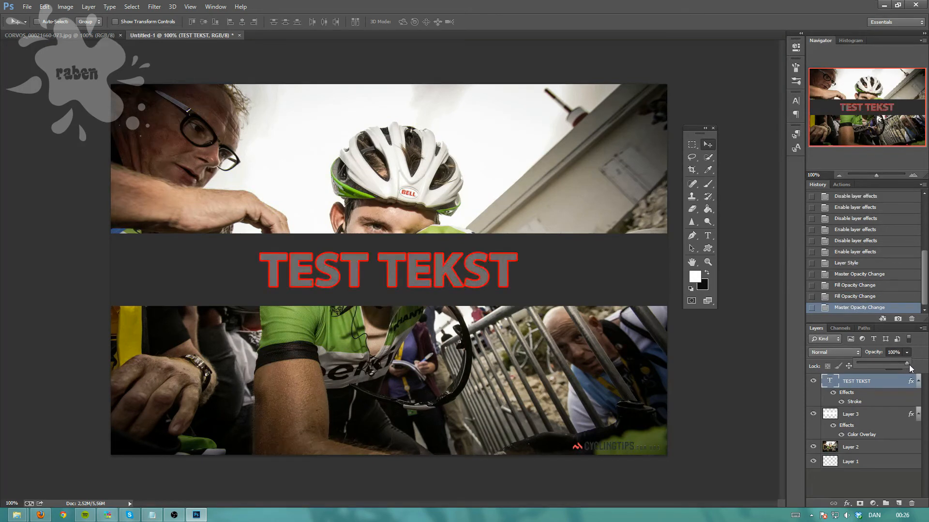
left_click(576, 275)
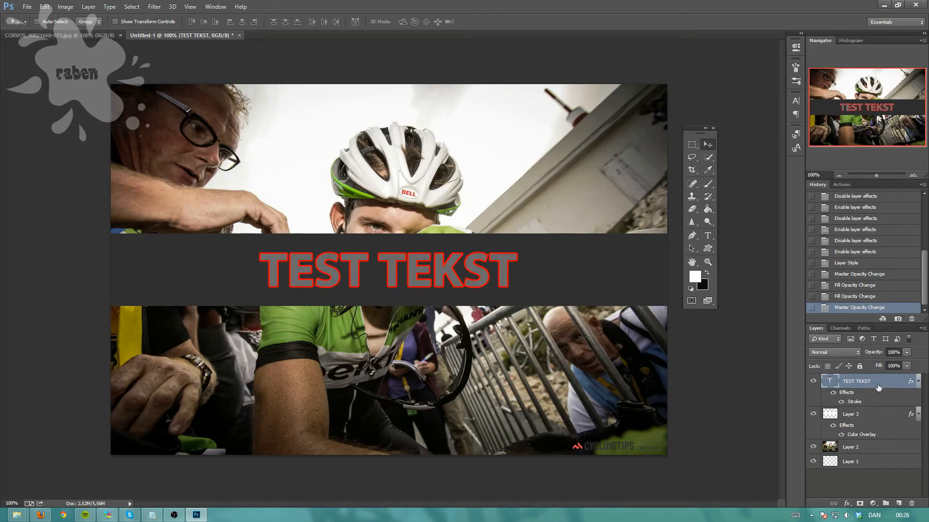
Set the fill of Layer 3, the bar behind the text, to 0%, and vary its opacity, ending at 100%.
left_click(854, 418)
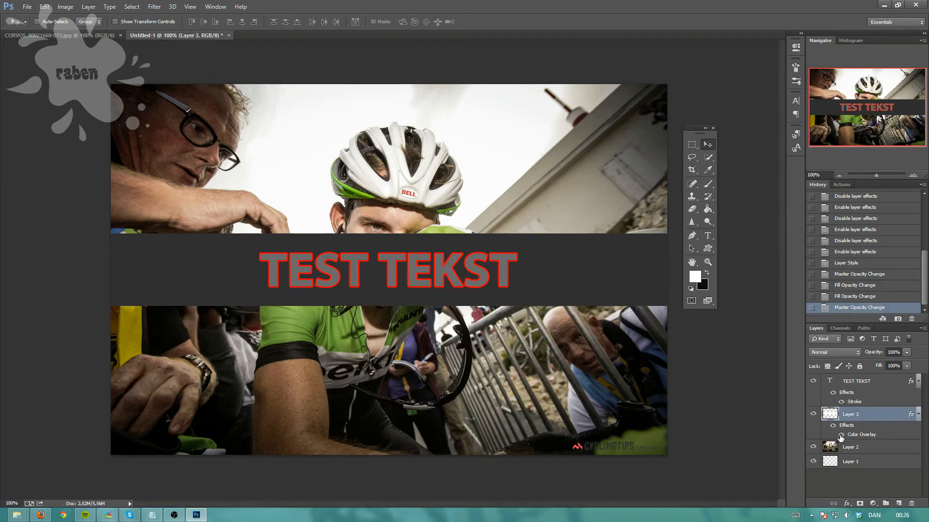
left_click(907, 366)
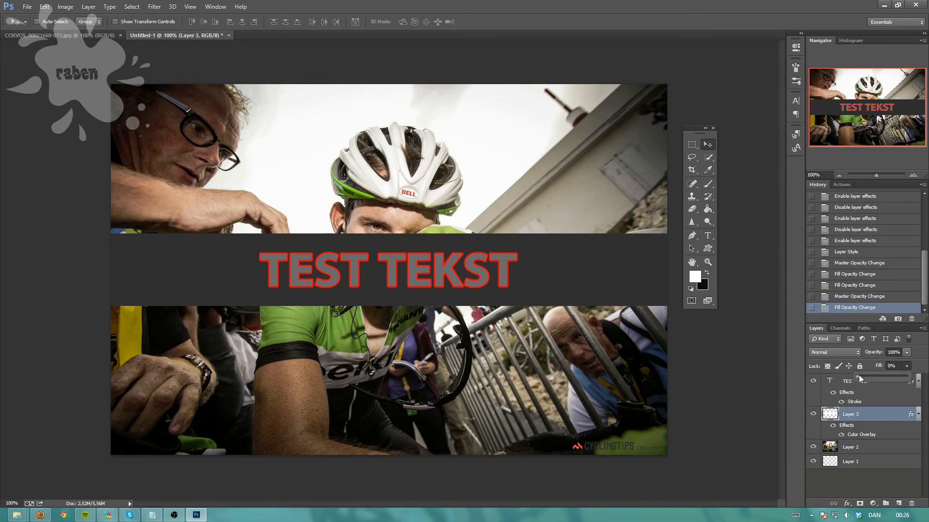
left_click_drag(858, 377, 823, 375)
mouse_move(907, 352)
left_mouse_down()
mouse_move(883, 366)
mouse_move(843, 367)
mouse_move(914, 363)
left_mouse_up()
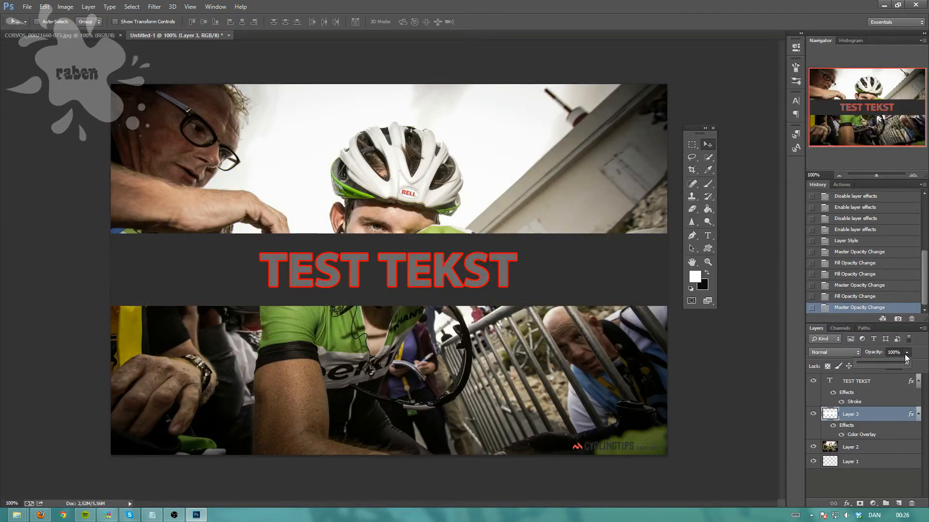
Switch to the CORVOS_00021660-073.jpg document and duplicate its Background layer.
left_click(44, 37)
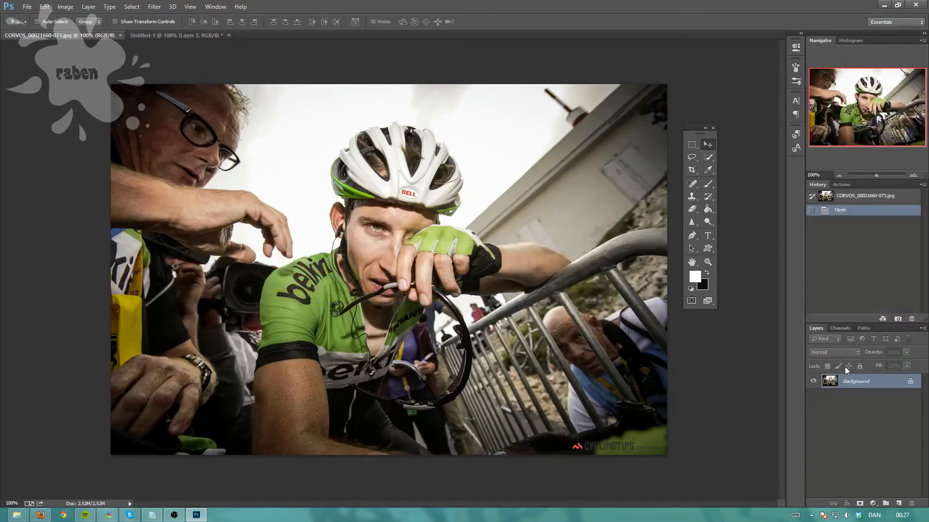
key("ctrl+j")
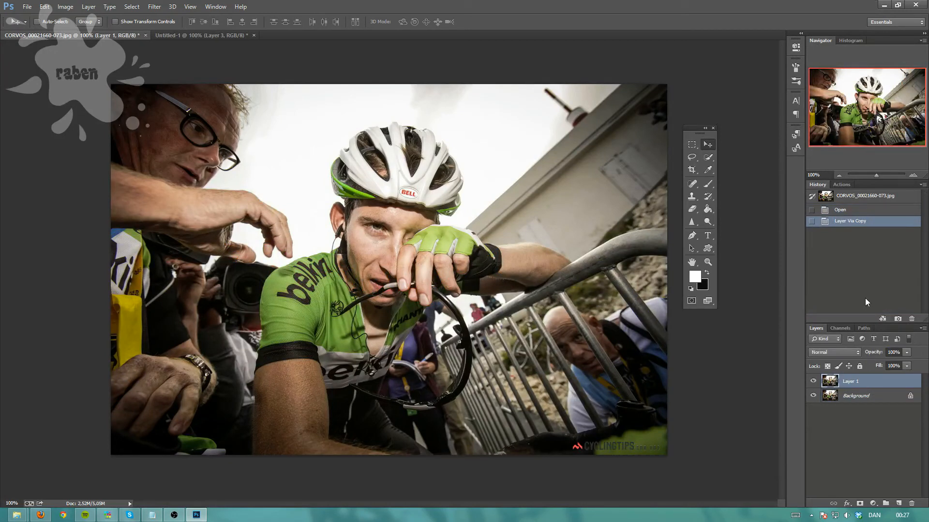
double_click(891, 386)
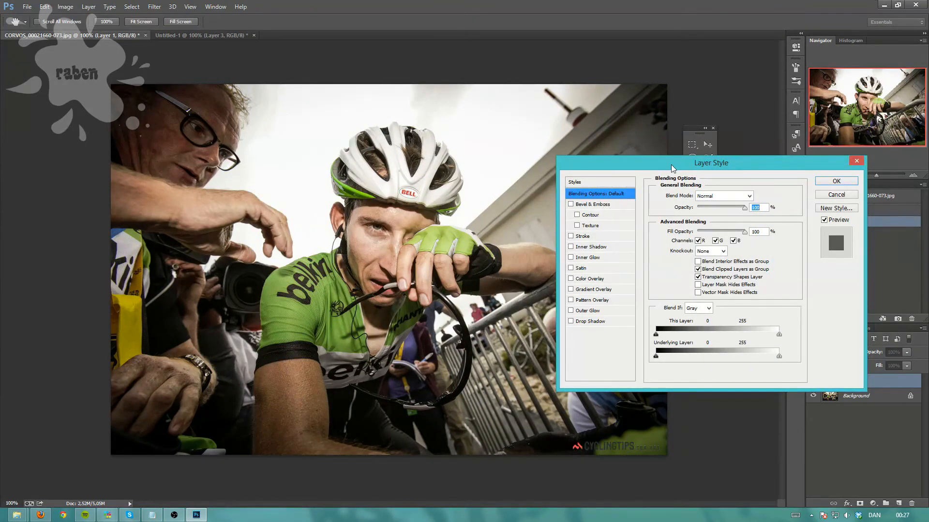
left_click_drag(671, 165, 686, 154)
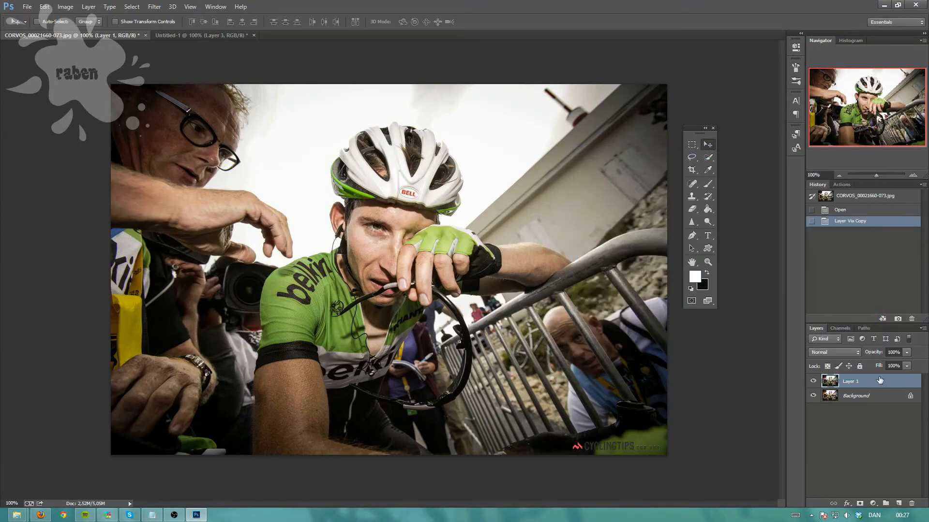
right_click(877, 382)
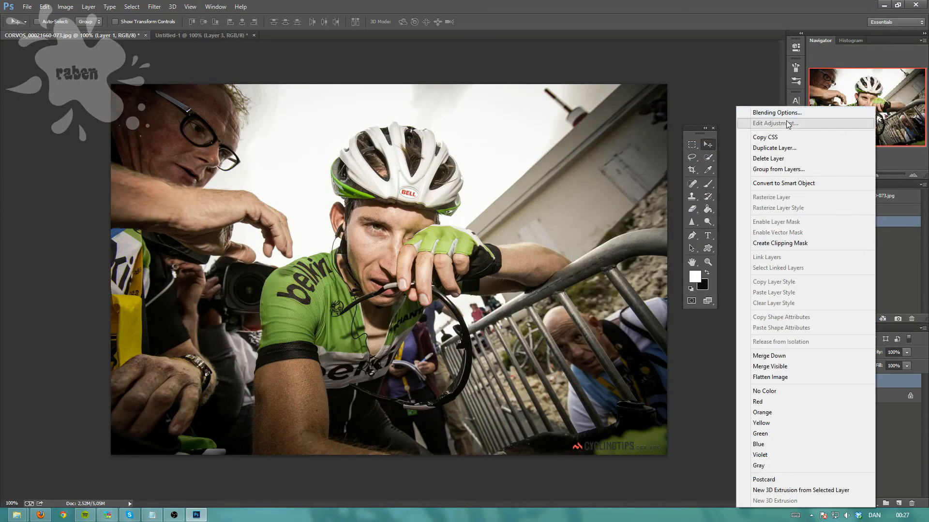
left_click(675, 102)
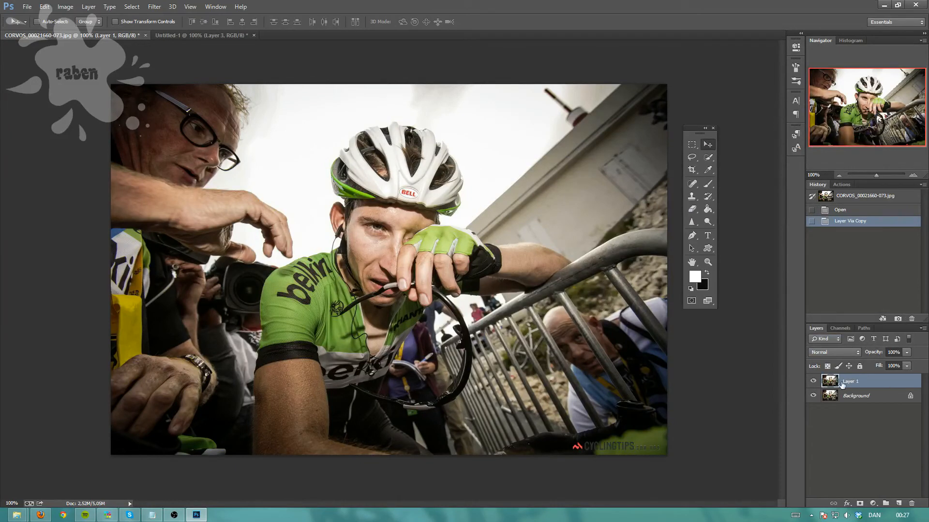
Exclude the red (R) channel from blending in Layer 1's blending options and apply the change.
double_click(894, 383)
left_click_drag(686, 152, 680, 133)
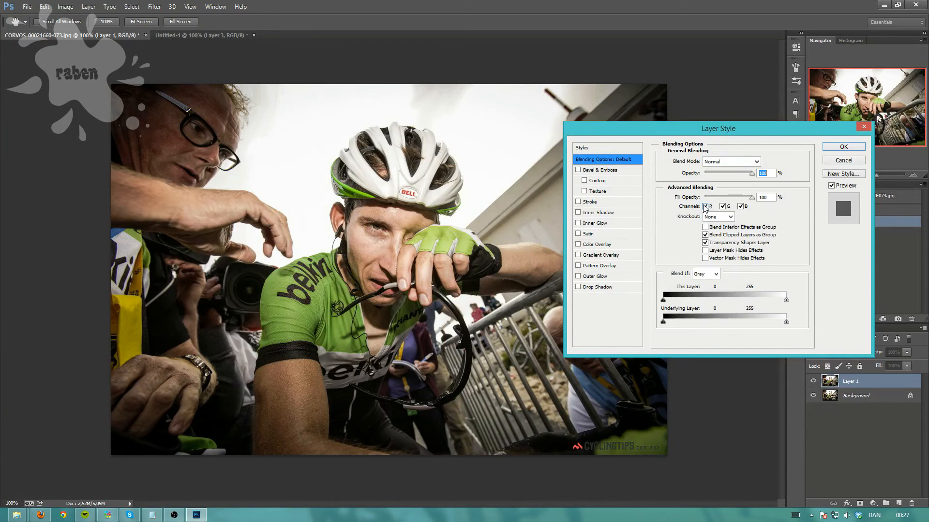
left_click_drag(701, 133, 712, 205)
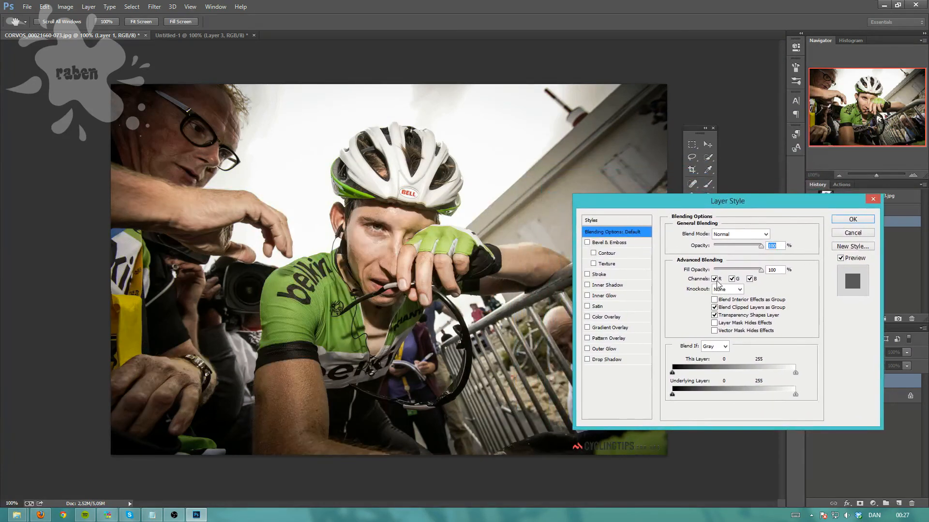
left_click(715, 281)
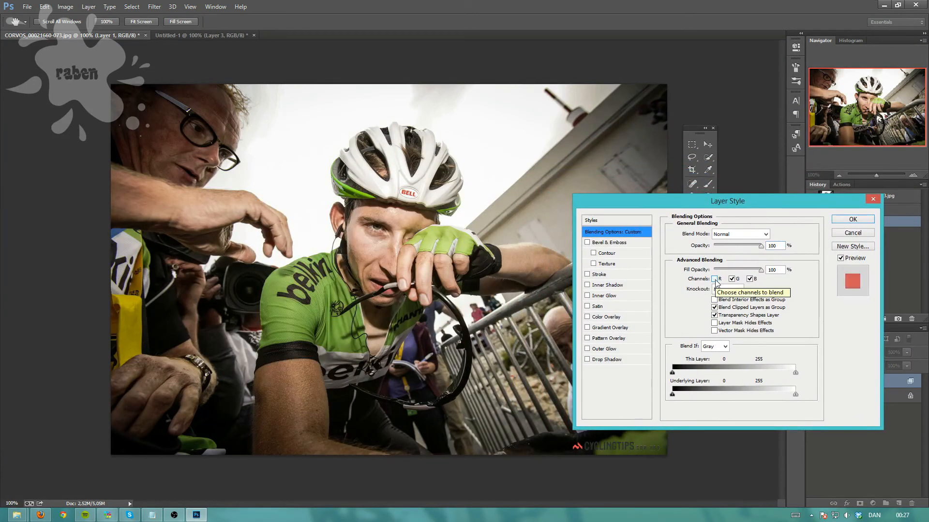
left_click(847, 222)
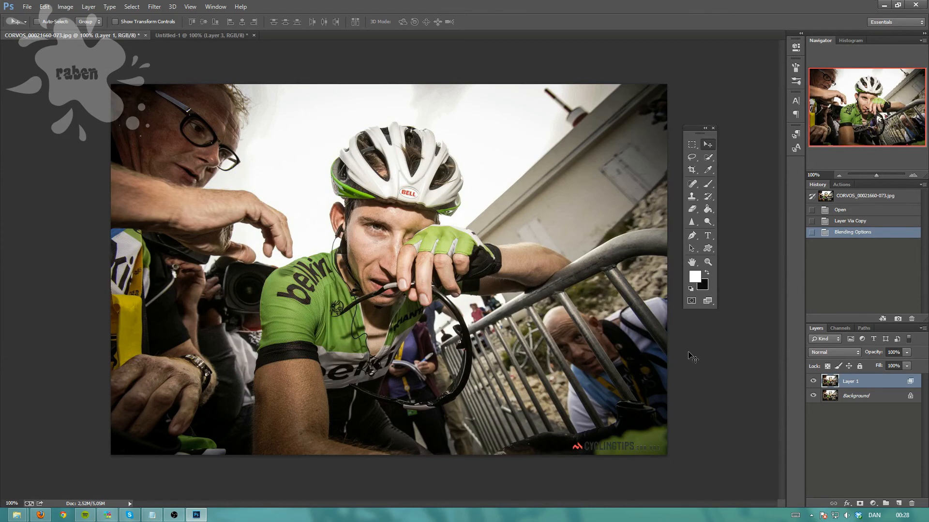
Nudge Layer 1 slightly to the right so its green and blue channels are offset from the Background photo.
key("Right")
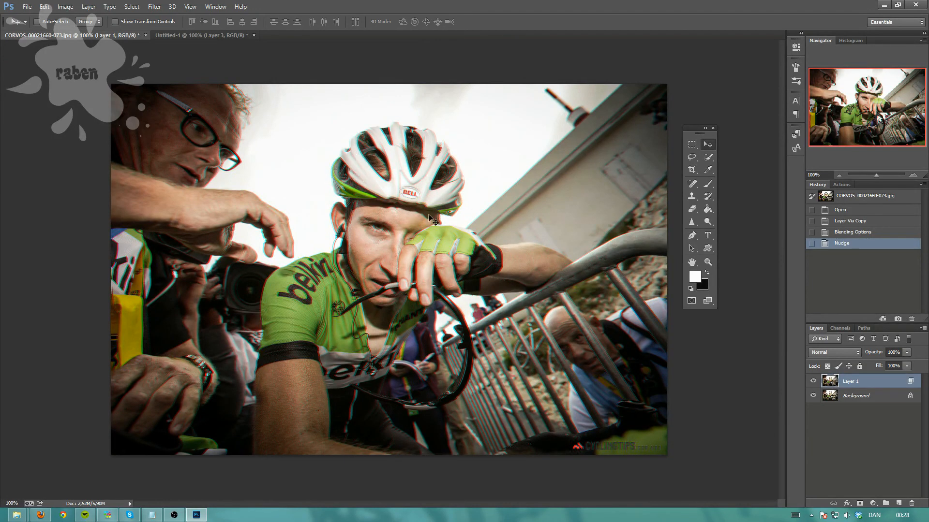
Switch to the Eraser tool and enlarge its brush well beyond 19 px.
left_click(692, 209)
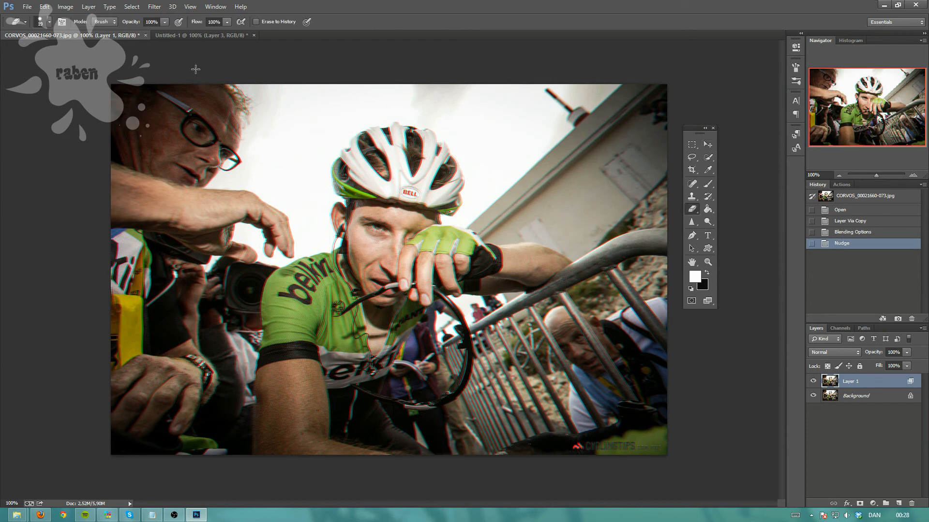
left_click(49, 22)
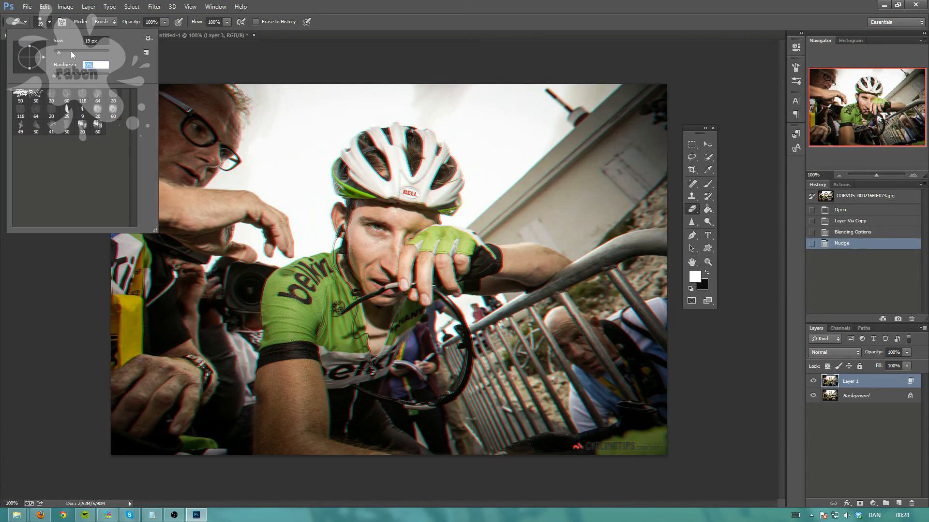
left_click_drag(71, 51, 84, 54)
left_click(49, 23)
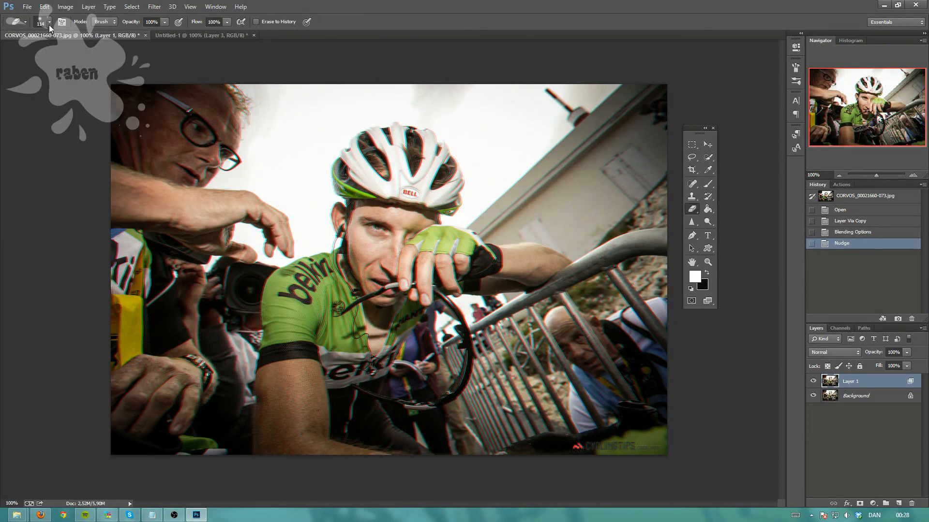
Review Layer 1's advanced blending channels in its blending options, cancel without changes, and return to the Move tool.
double_click(873, 384)
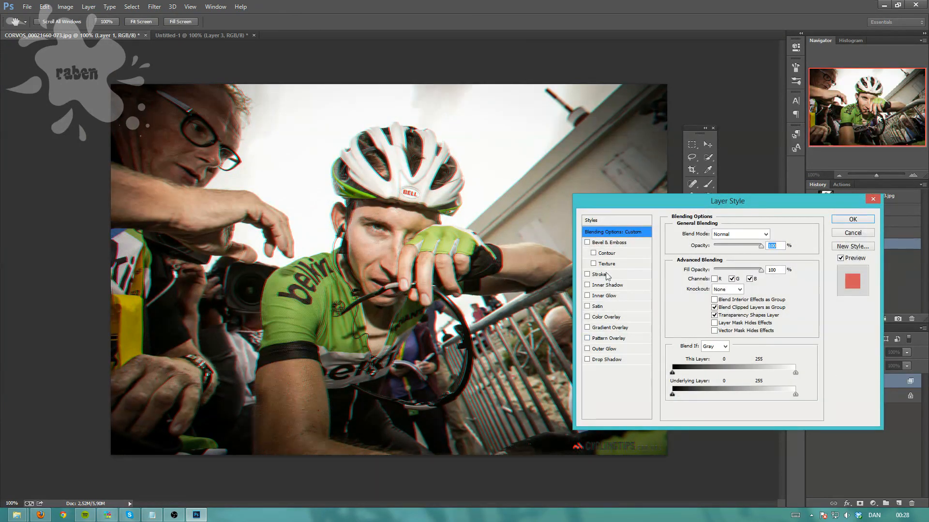
left_click_drag(757, 202, 585, 152)
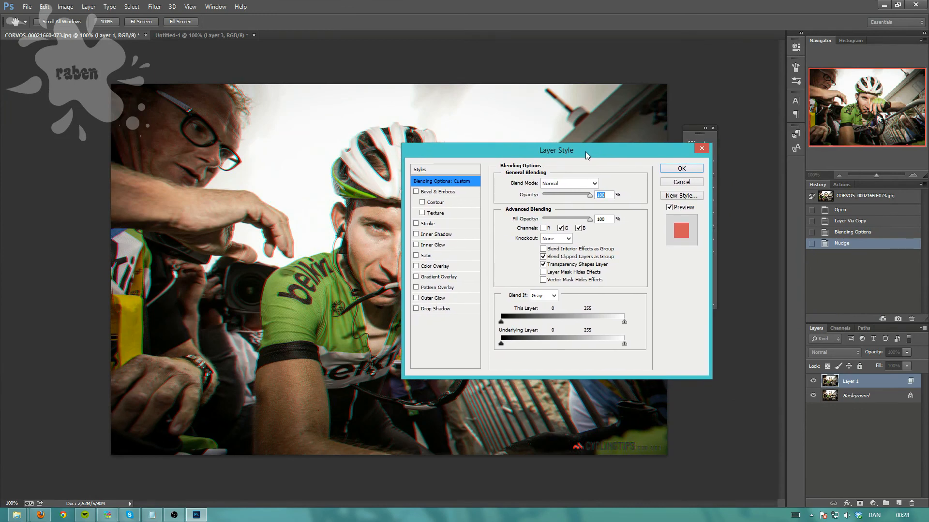
left_click(680, 183)
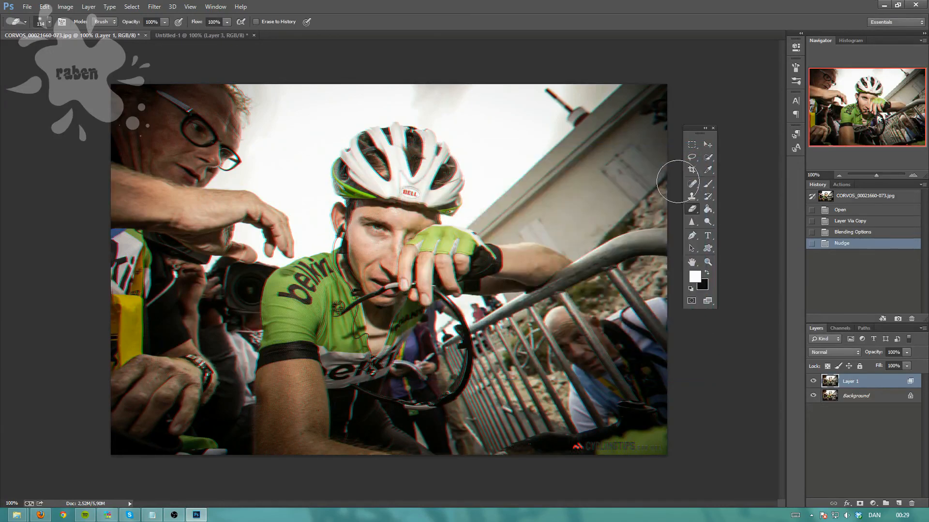
left_click(708, 145)
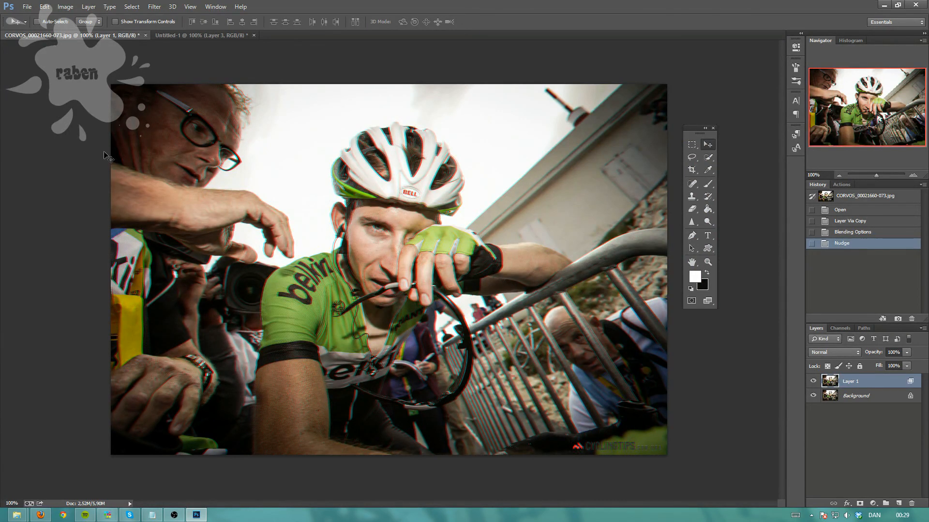
left_click(40, 516)
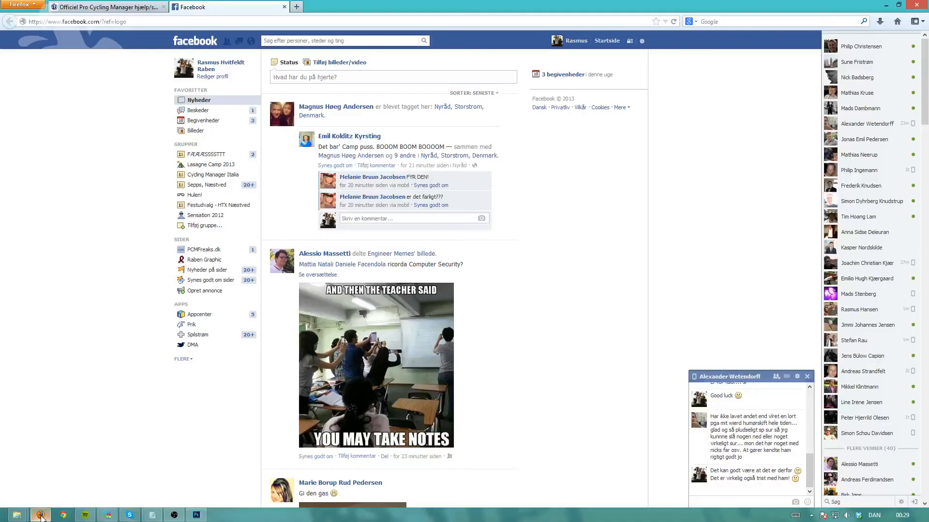
left_click(41, 516)
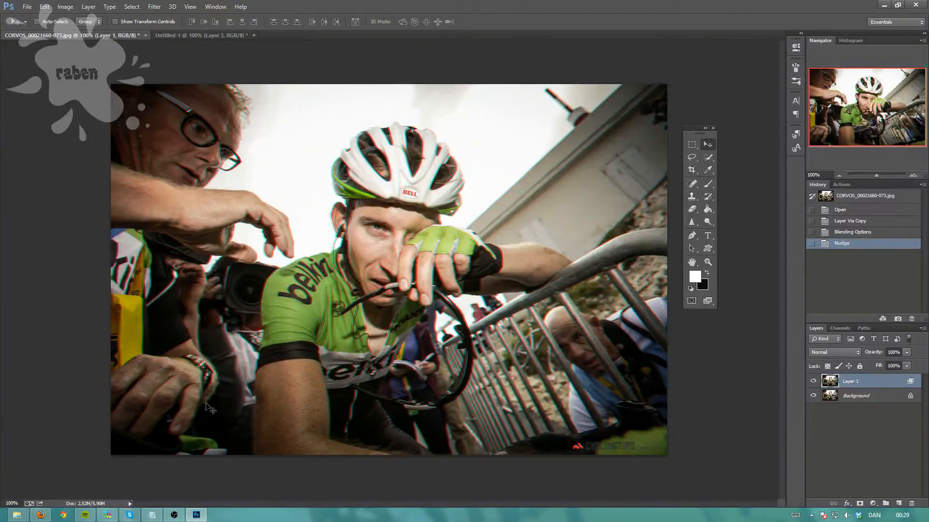